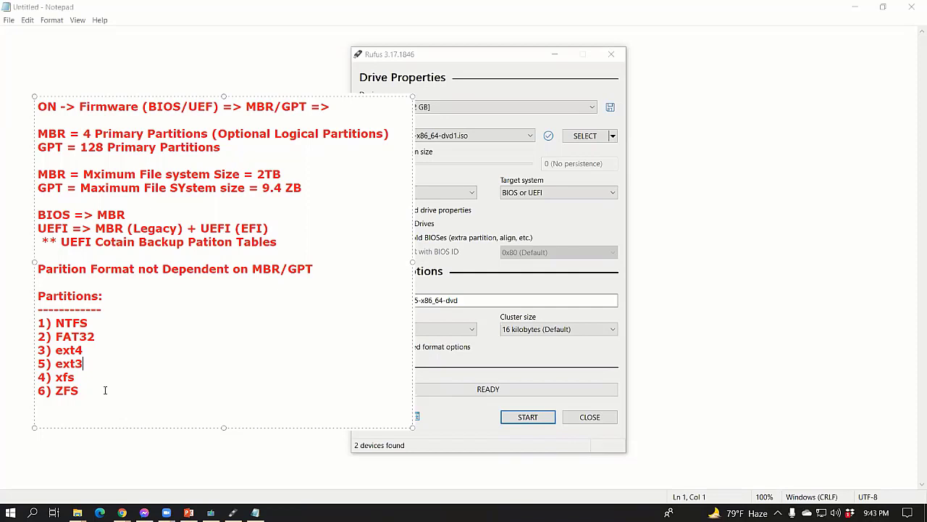
- Insert a blank line after the FAT32 entry and highlight the file systems in the partition list
left_click(113, 335)
key("Return")
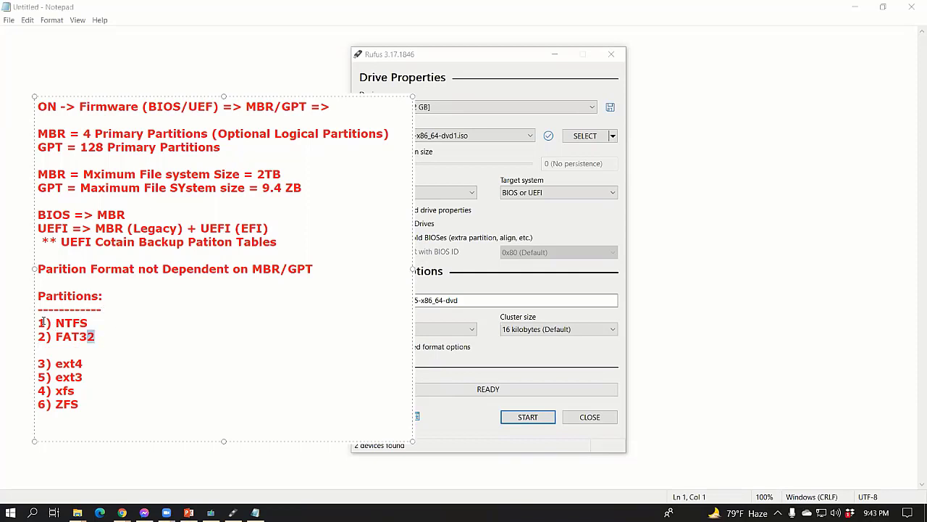
left_click_drag(94, 337, 34, 319)
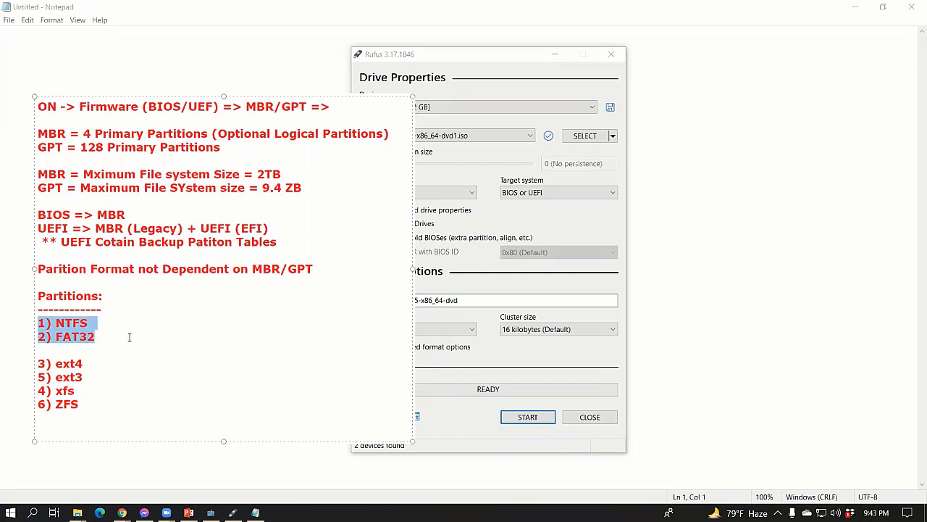
left_click(107, 427)
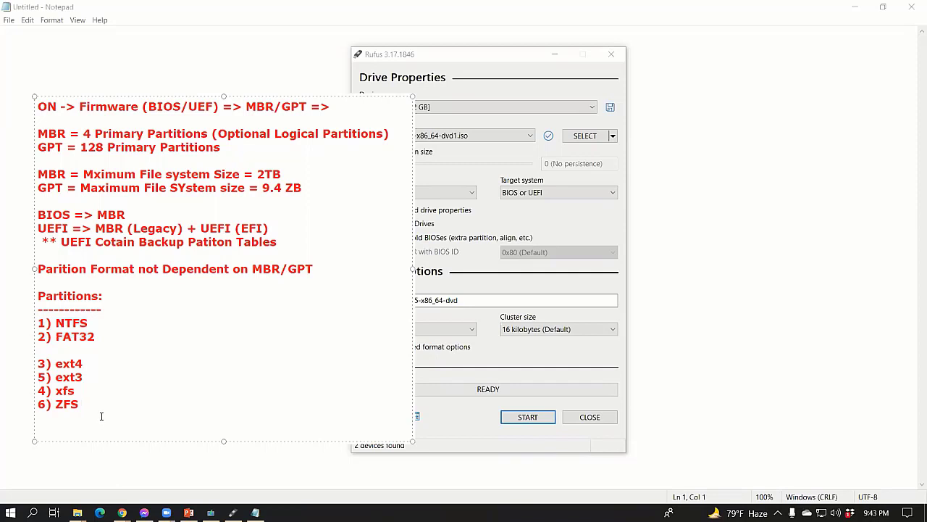
left_click_drag(40, 418, 30, 320)
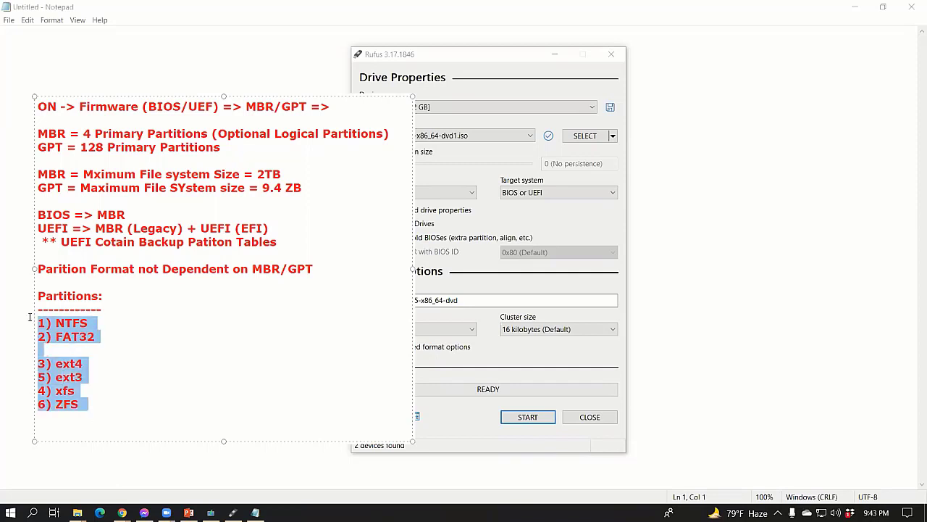
left_click(108, 388)
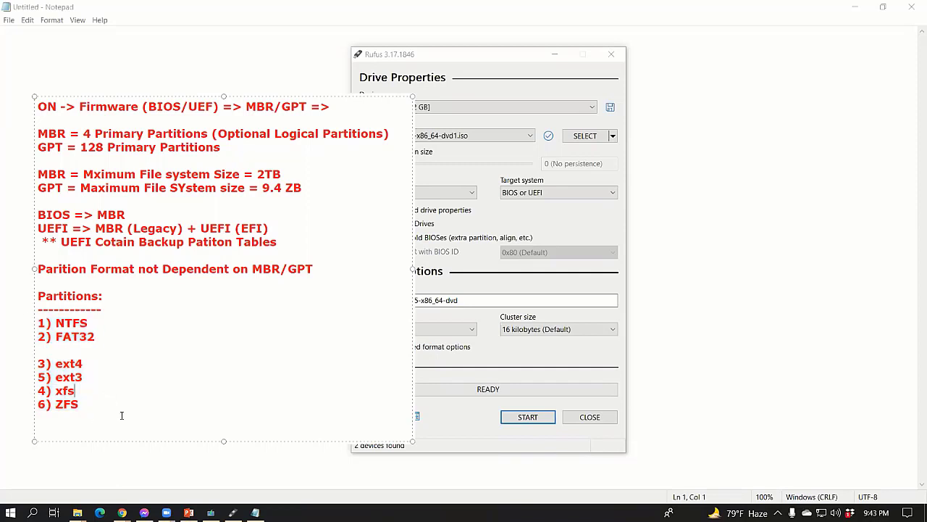
left_click_drag(109, 337, 23, 330)
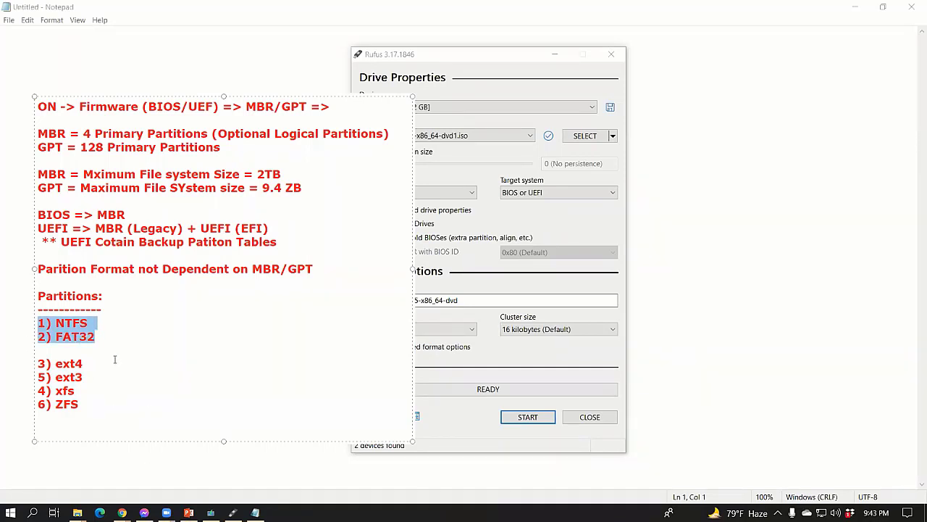
left_click_drag(119, 413, 36, 321)
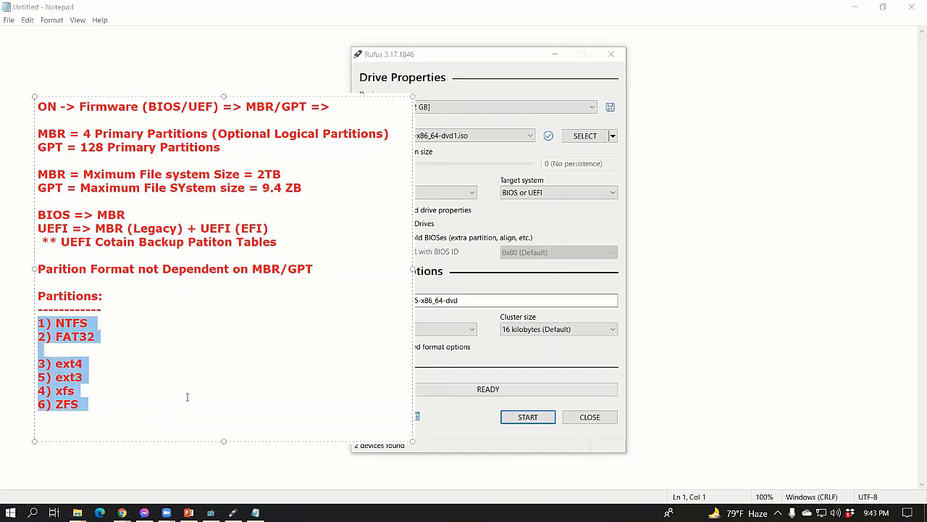
- Add the note "(Security, EFS, Compression, 64bit, Maxi)" beside the NTFS entry
left_click(148, 328)
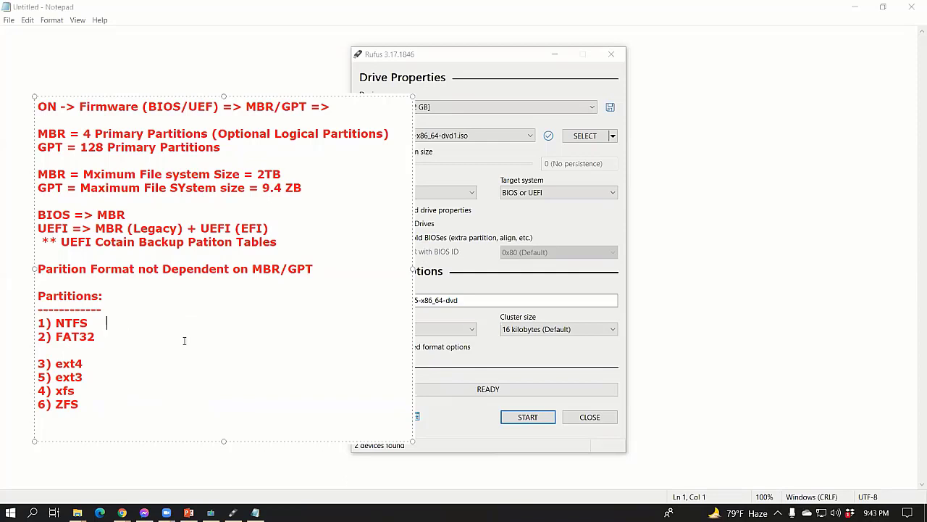
type("()")
type("Security,")
type(" EFS")
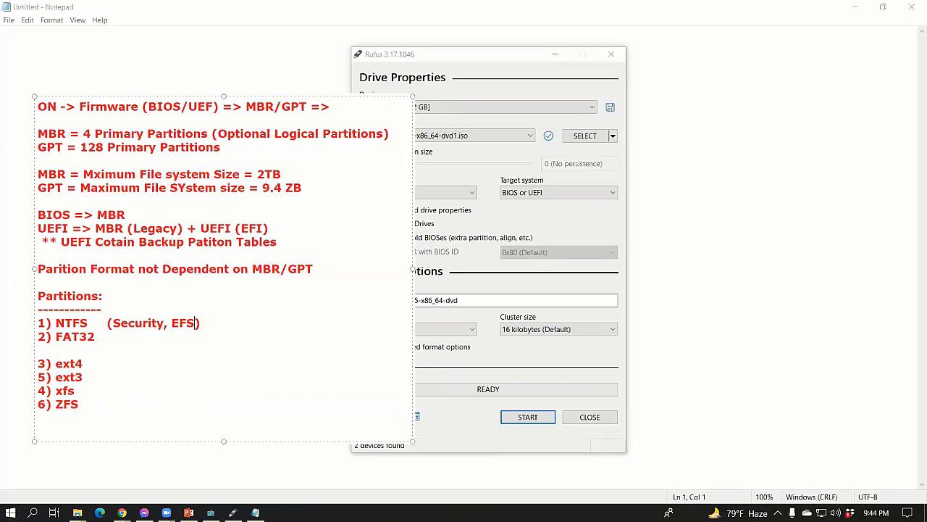
type(", Compression, ")
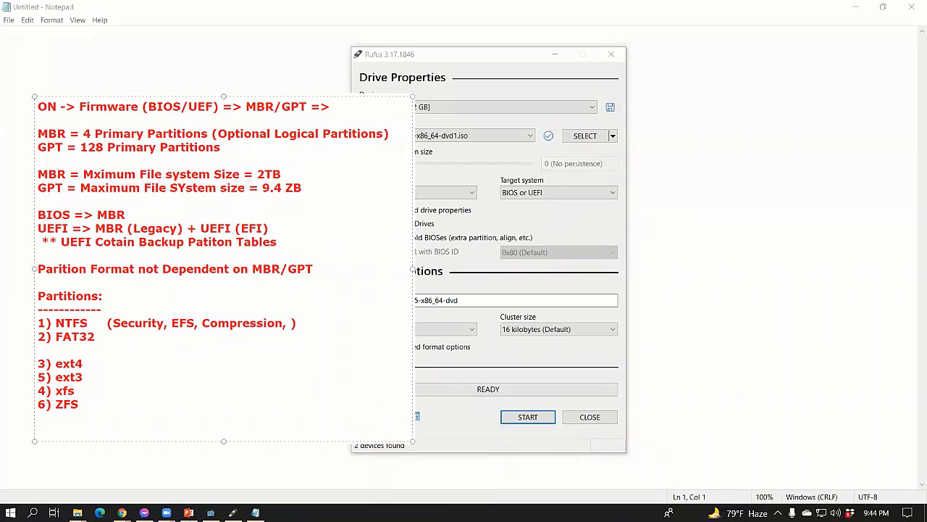
type("674")
key("BackSpace")
key("BackSpace")
type("4bit")
type("<")
key("BackSpace")
type("<")
key("BackSpace")
type(", Maxi")
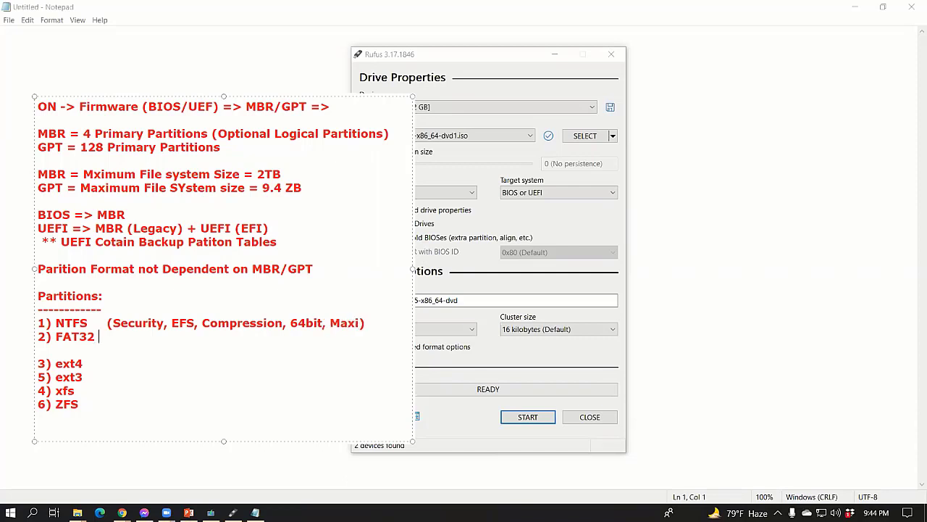
- Add the note "(Maximum file size 3.9GB, Max partition = 32 GB)" beside the FAT32 entry
type("(Maximum file size")
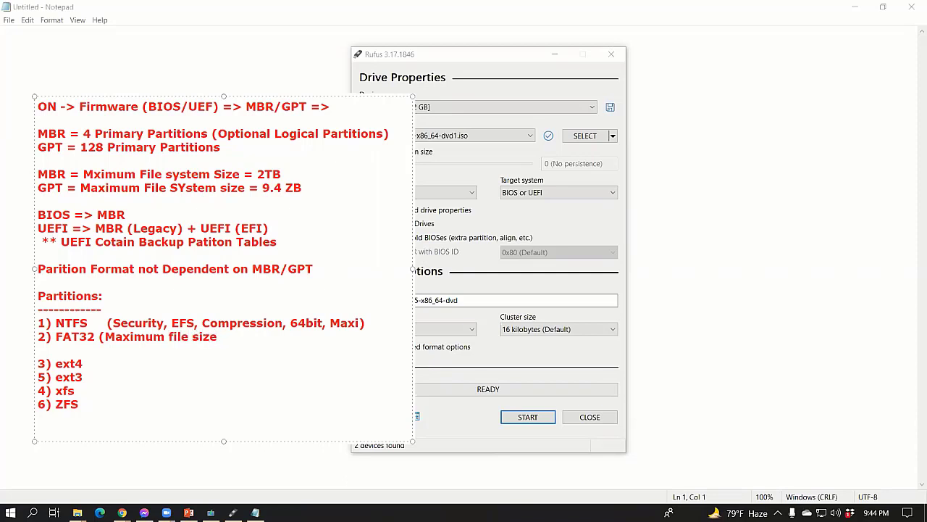
type(" 3.9GB, Maxi")
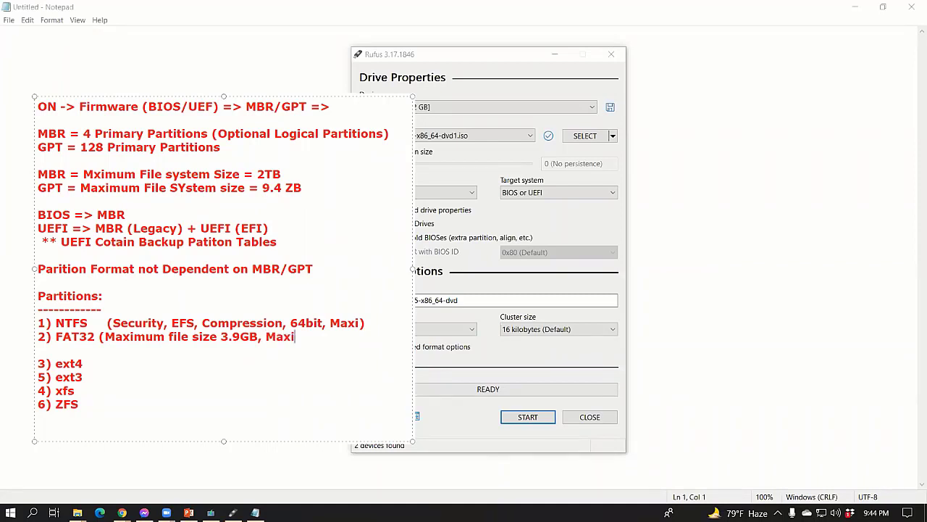
key("BackSpace")
type("partition = 32 GB)")
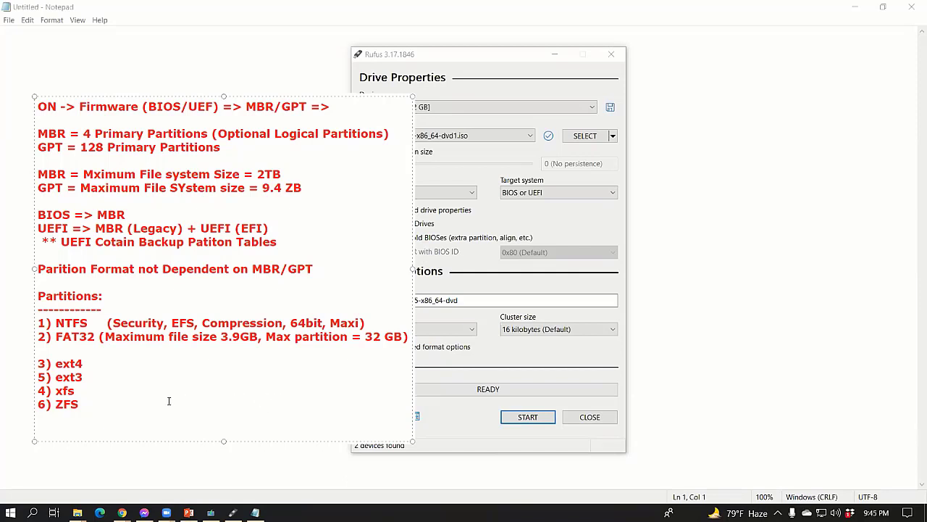
- Highlight the whole Partitions section of the notes to review its file systems
left_click_drag(39, 418, 40, 296)
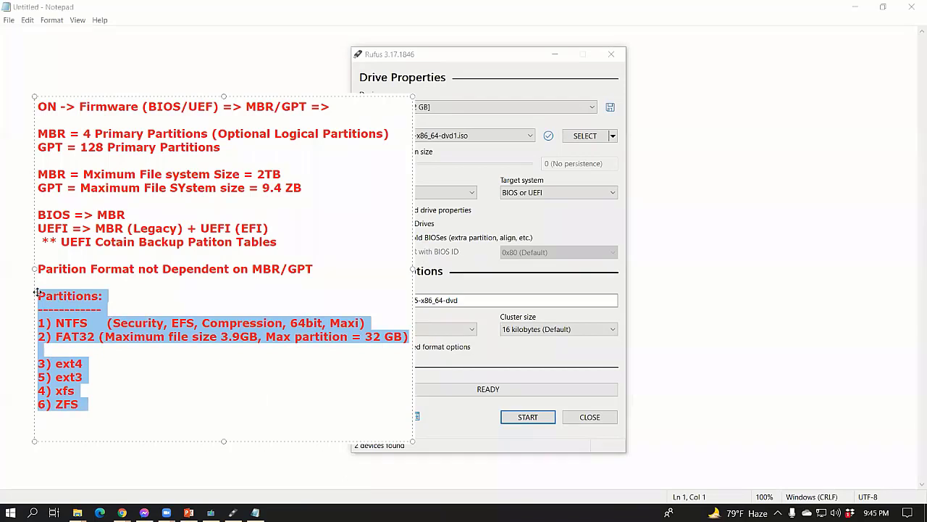
left_click(118, 214)
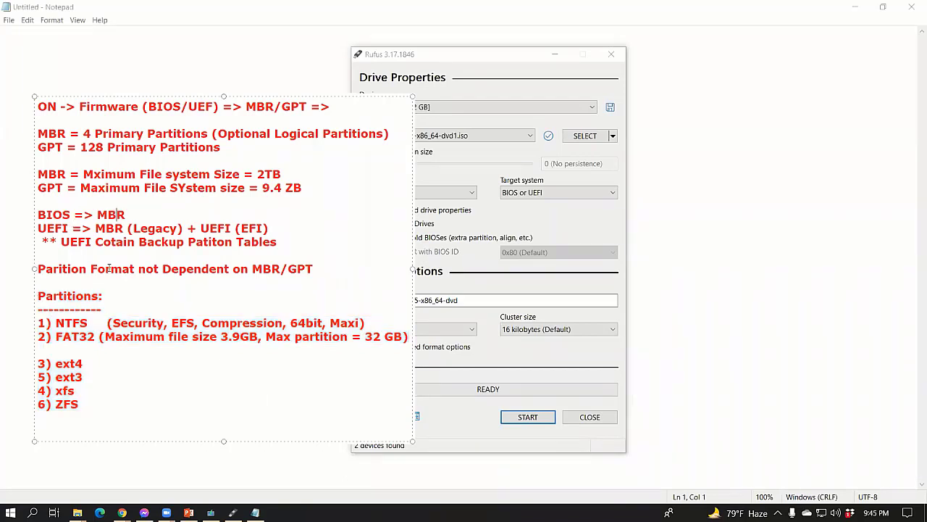
left_click_drag(98, 413, 37, 295)
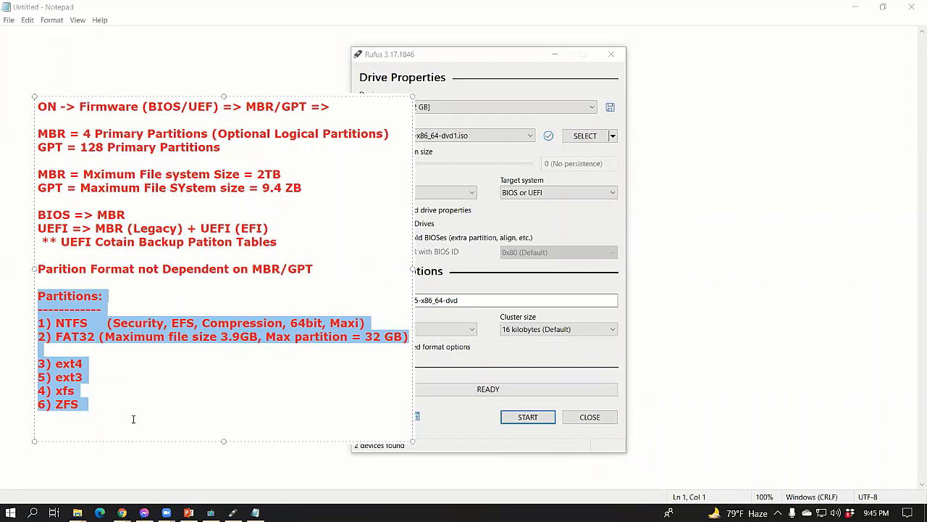
left_click_drag(37, 432, 39, 290)
left_click(123, 374)
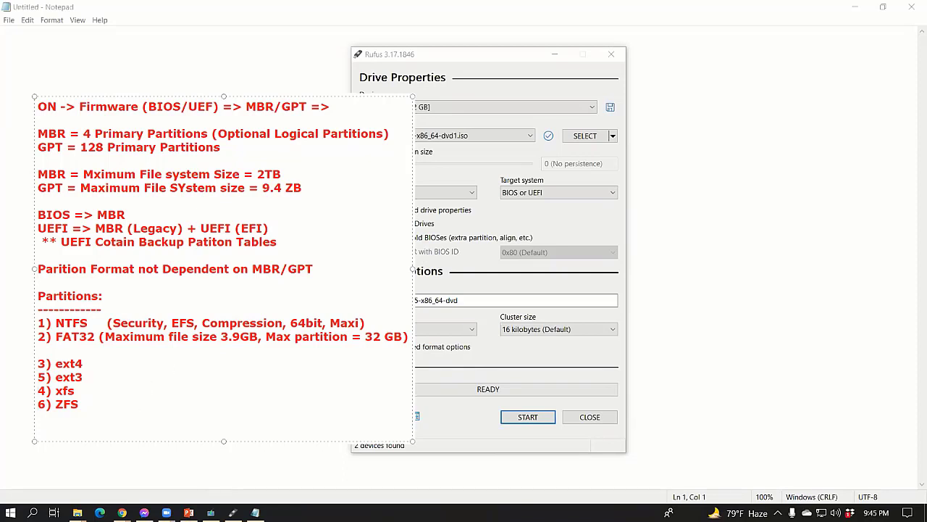
left_click(155, 388)
- Capture a screenshot of the red notes area and copy it to the clipboard
key("ctrl+Print")
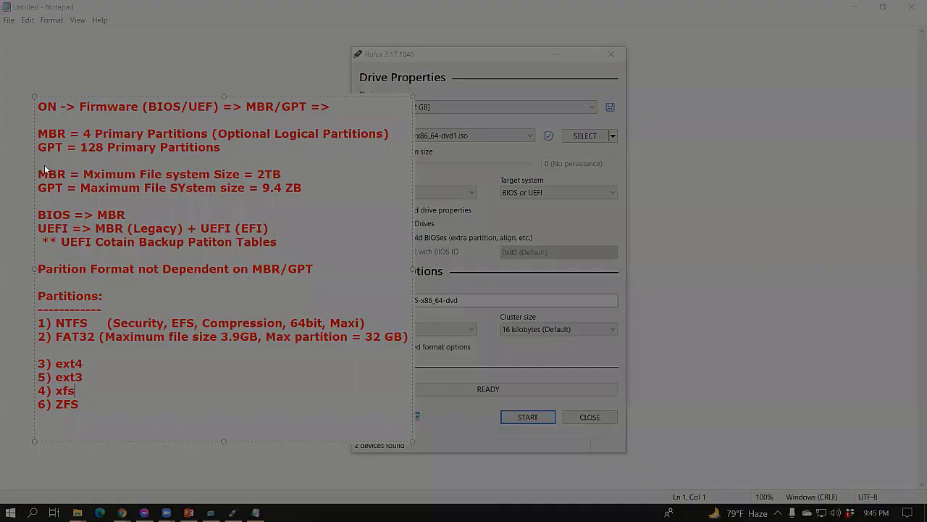
left_click_drag(35, 96, 412, 429)
right_click(293, 284)
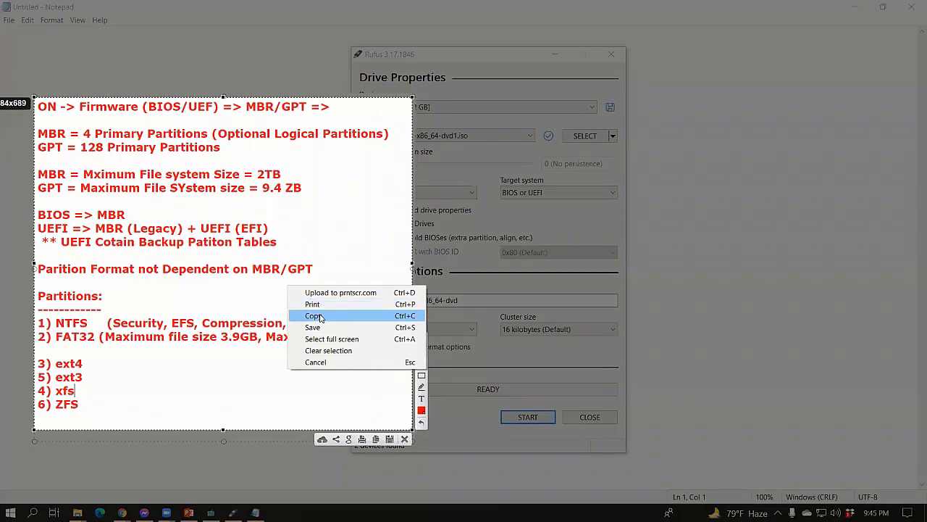
left_click(318, 316)
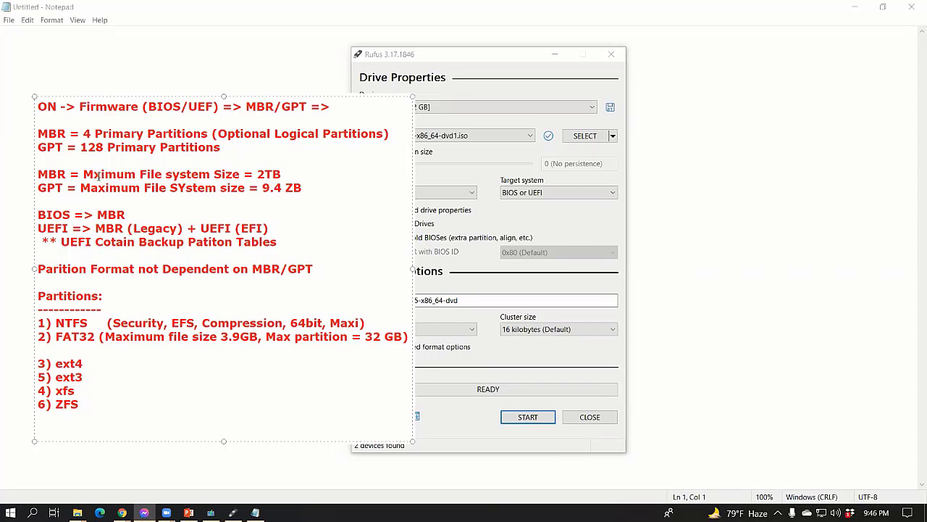
- Insert two blank lines above the Partitions heading in the notes
left_click(98, 177)
key("BackSpace")
key("Return")
key("Return")
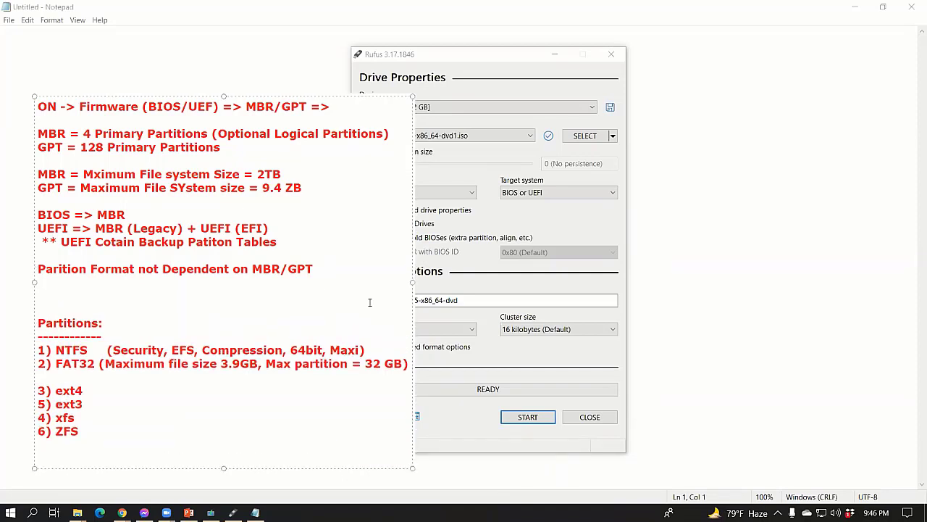
- Write the line "EFI/GPT = (100MB) FAT" above the Partitions heading
type("G")
type("PT")
type(" =")
type("/E")
key("BackSpace")
key("BackSpace")
type("EFI?")
key("BackSpace")
type("/")
left_click(86, 295)
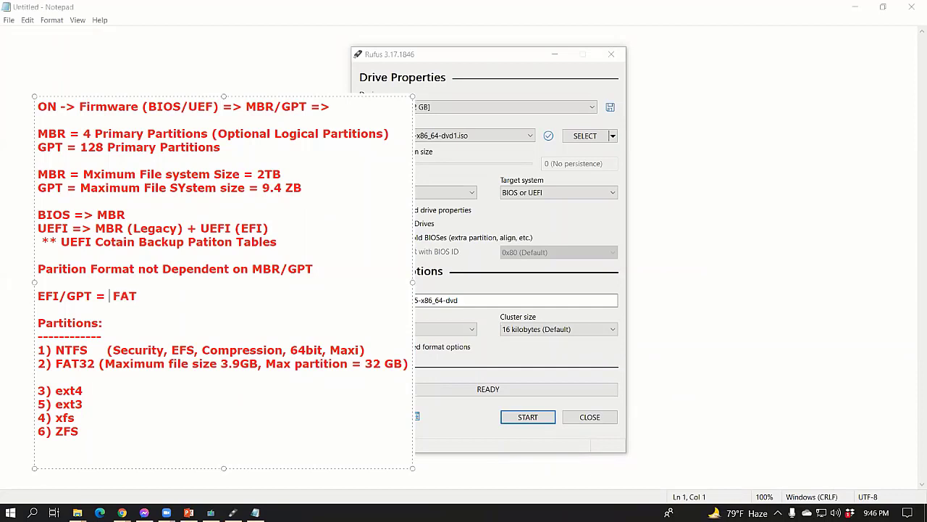
type("()")
type("100MB")
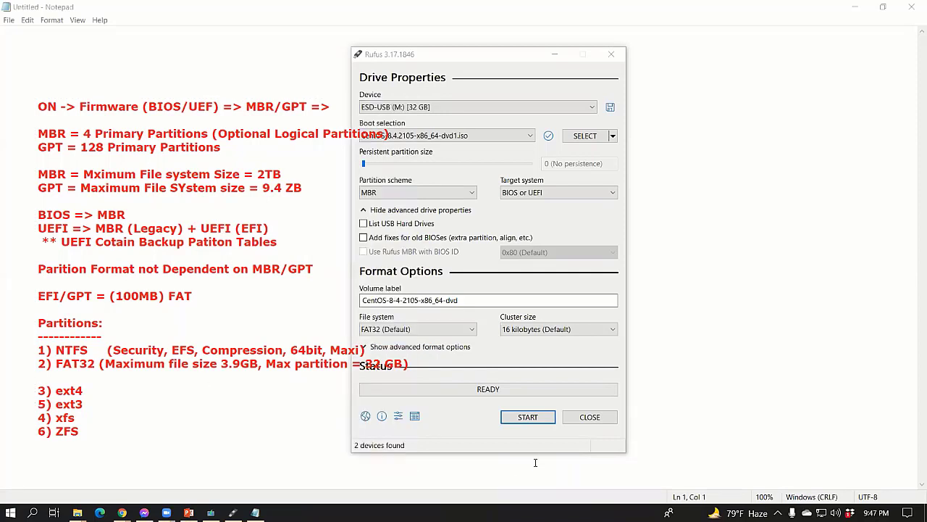
- Move the Rufus window clear of the notes so that it no longer overlaps the text
left_click(463, 49)
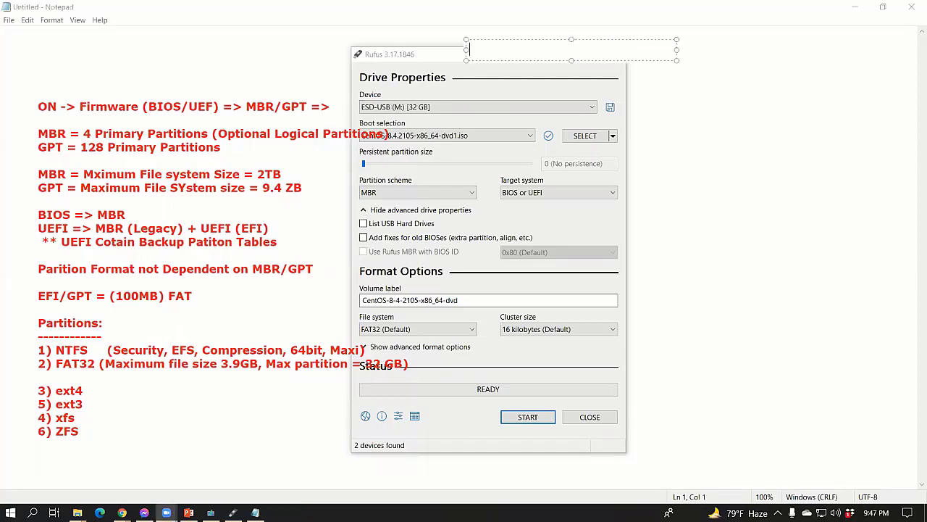
key("Escape")
left_click_drag(456, 62, 578, 57)
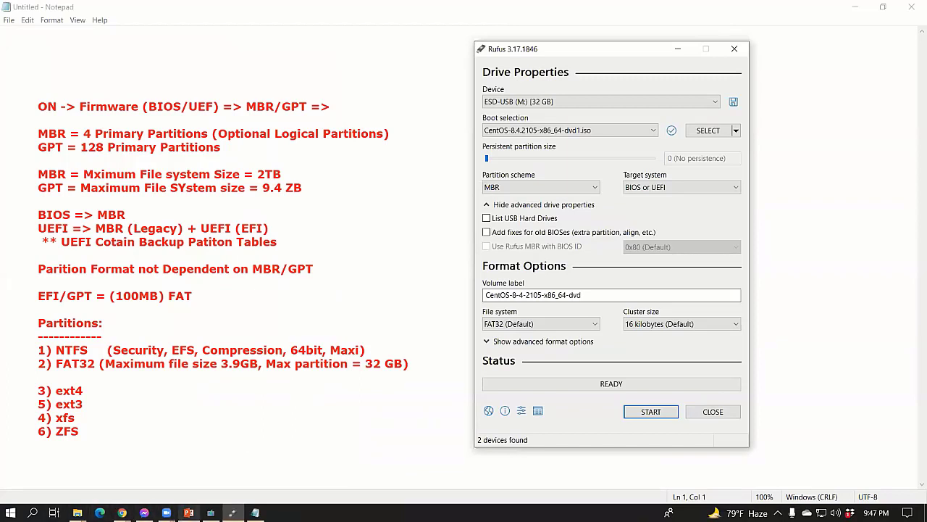
- Switch to VMware Workstation Pro, maximize it, and resume the Windows 10Pro_Copy virtual machine
left_click(53, 513)
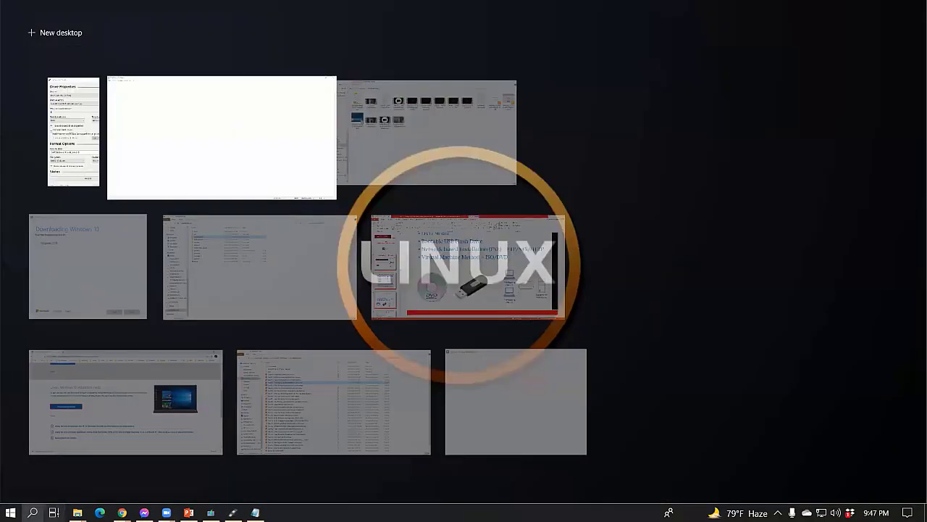
left_click(32, 512)
type("vmware Workstation Pro")
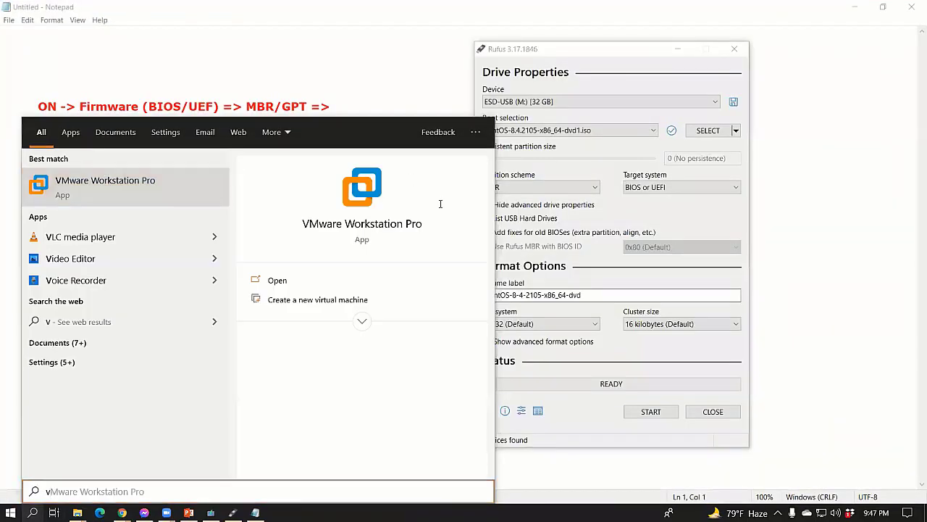
left_click(346, 225)
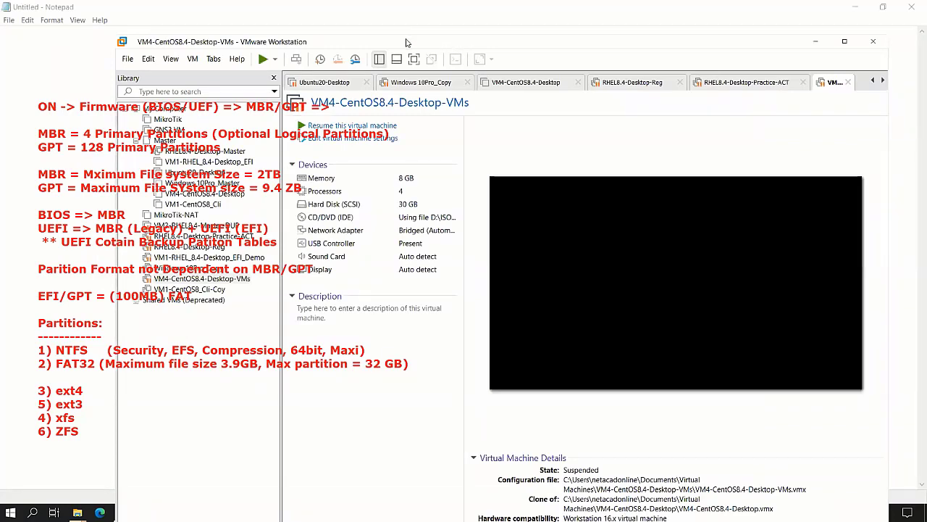
double_click(407, 45)
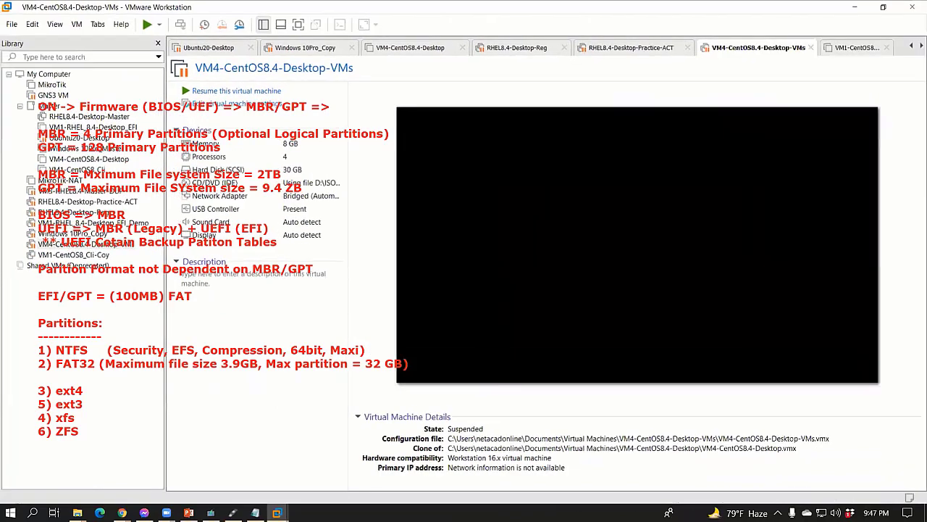
left_click(106, 234)
left_click(249, 92)
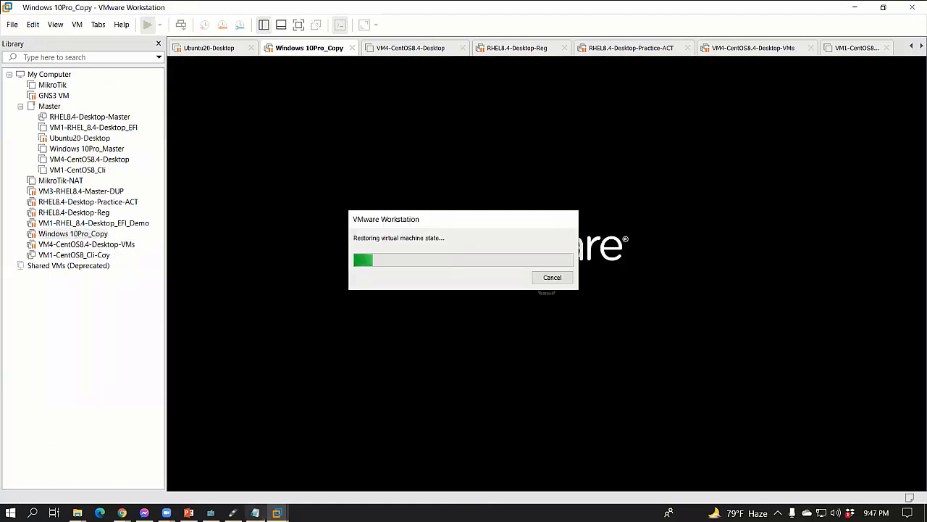
- Check the Windows 10 Setup media creation progress, and view the computer's drives under This PC in File Explorer
left_click(232, 513)
left_click(210, 512)
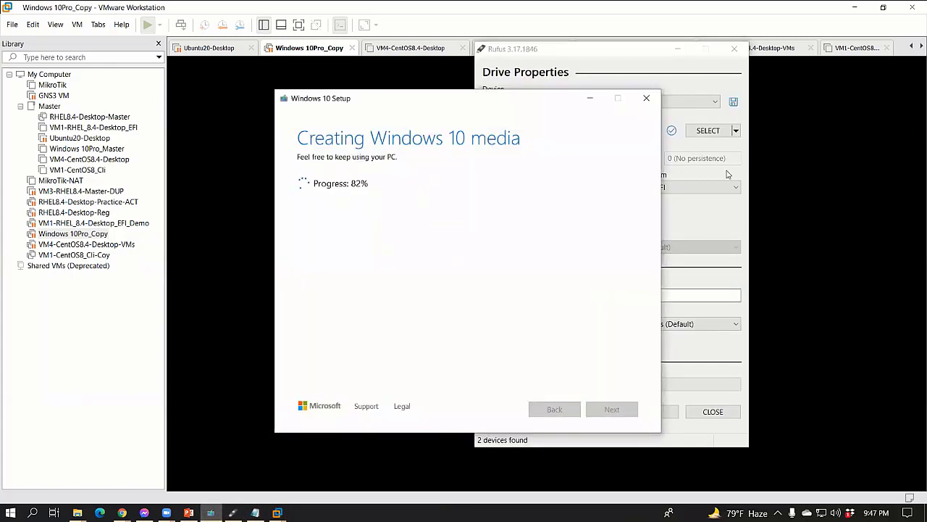
left_click(77, 512)
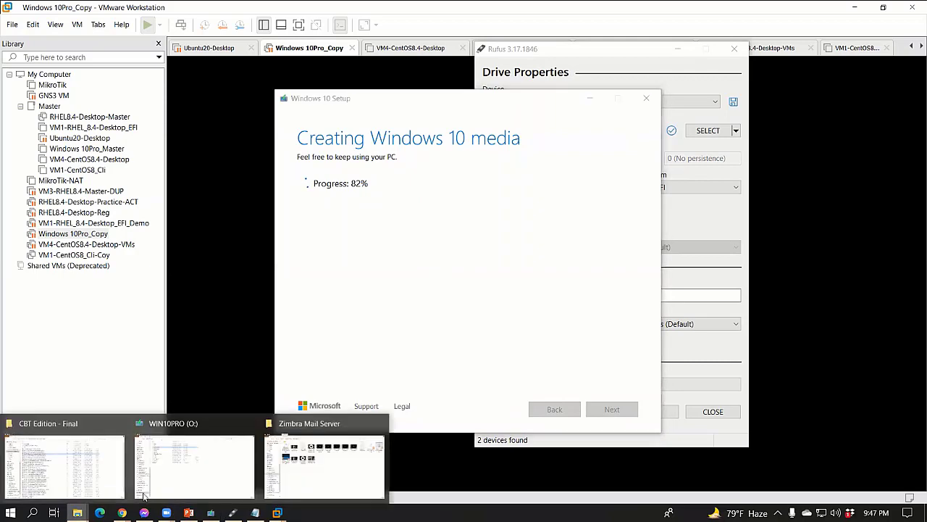
left_click(192, 468)
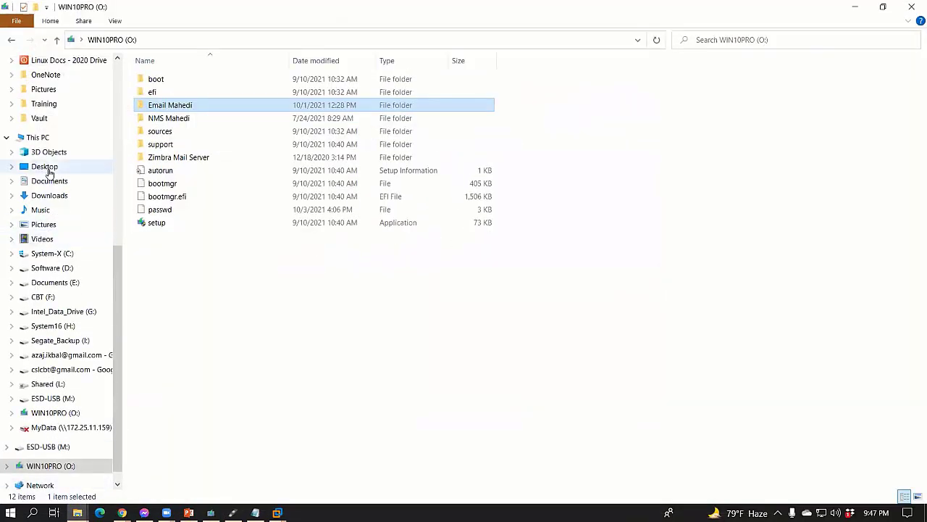
left_click(37, 138)
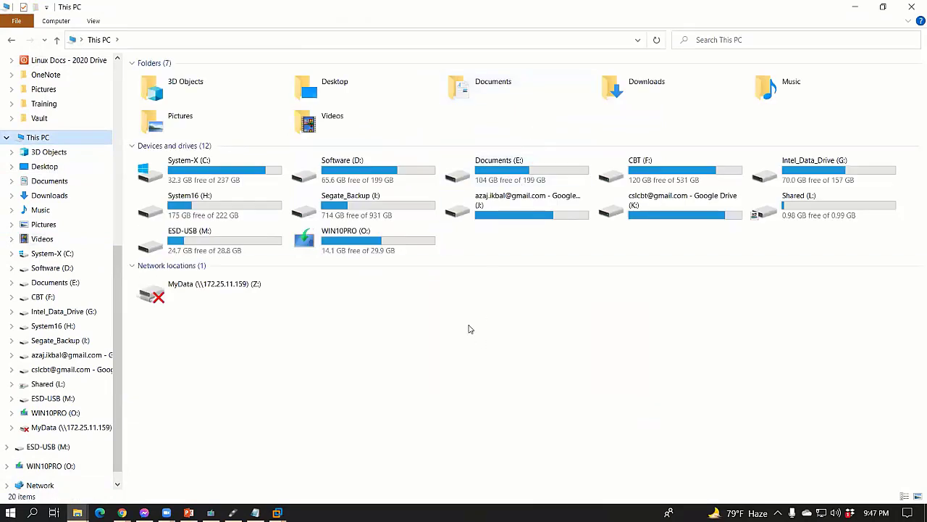
- Return to the Windows 10Pro_Copy virtual machine, minimize the Windows 10 Setup and Rufus windows, and refresh the guest desktop
left_click(221, 248)
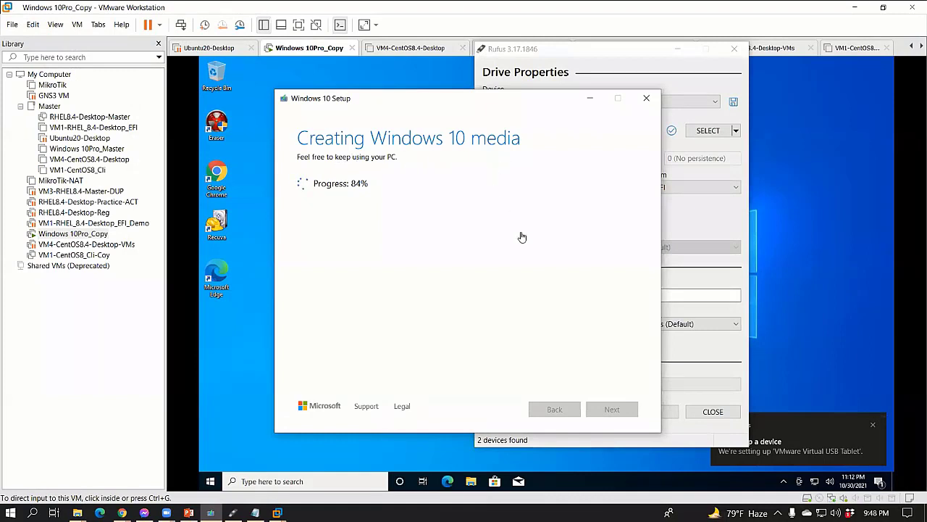
left_click(588, 98)
left_click(678, 48)
left_click(340, 205)
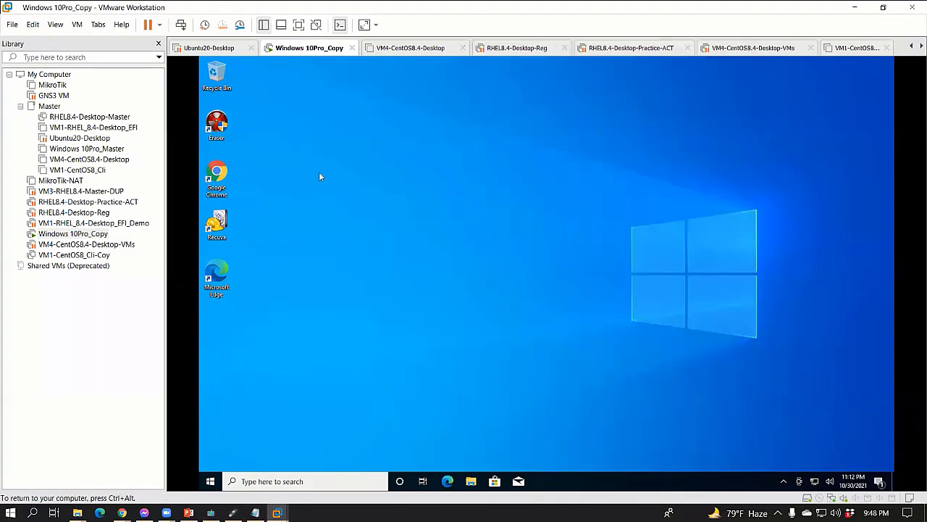
right_click(379, 239)
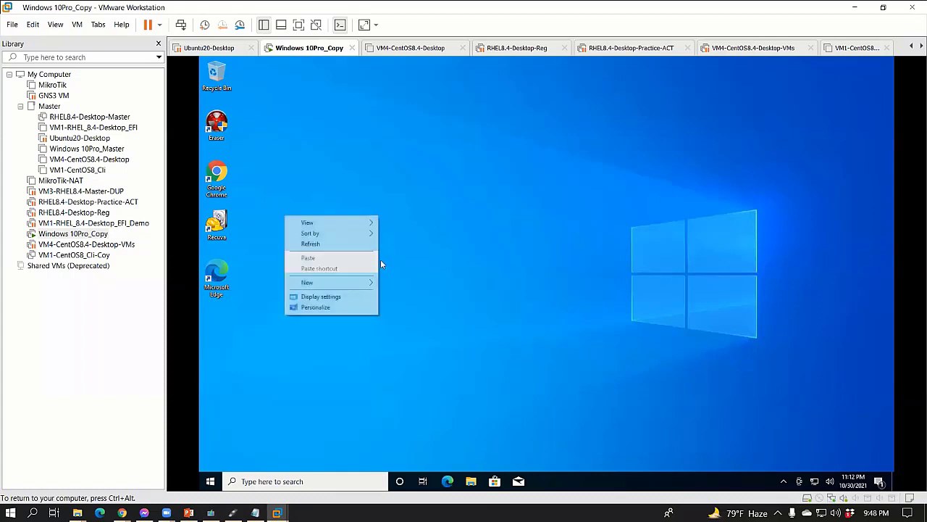
left_click(338, 244)
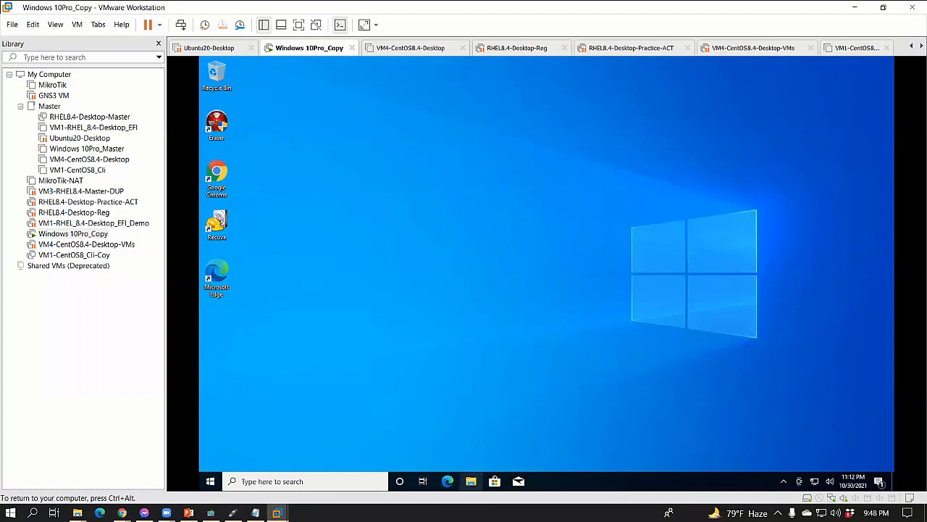
- Try to open Disk Management in Computer Management, starting from This PC in the guest's File Explorer
left_click(471, 481)
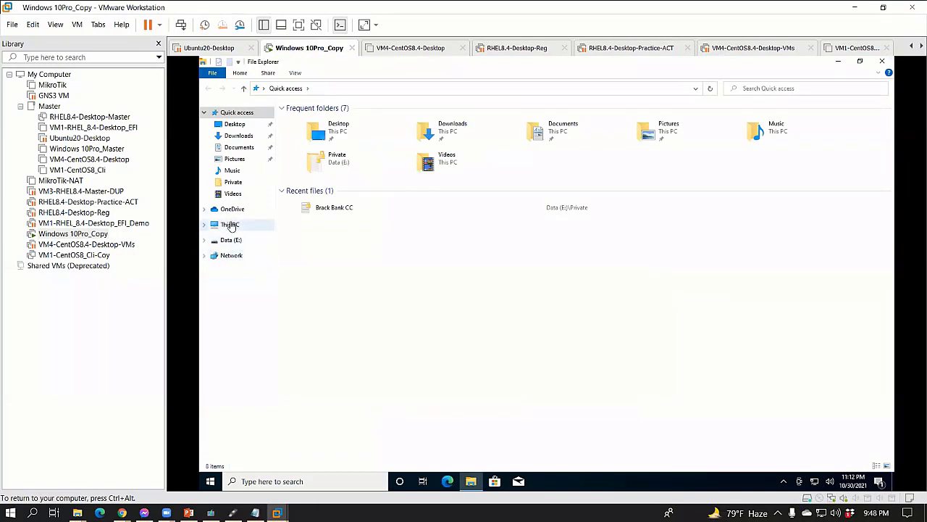
right_click(231, 226)
left_click(236, 245)
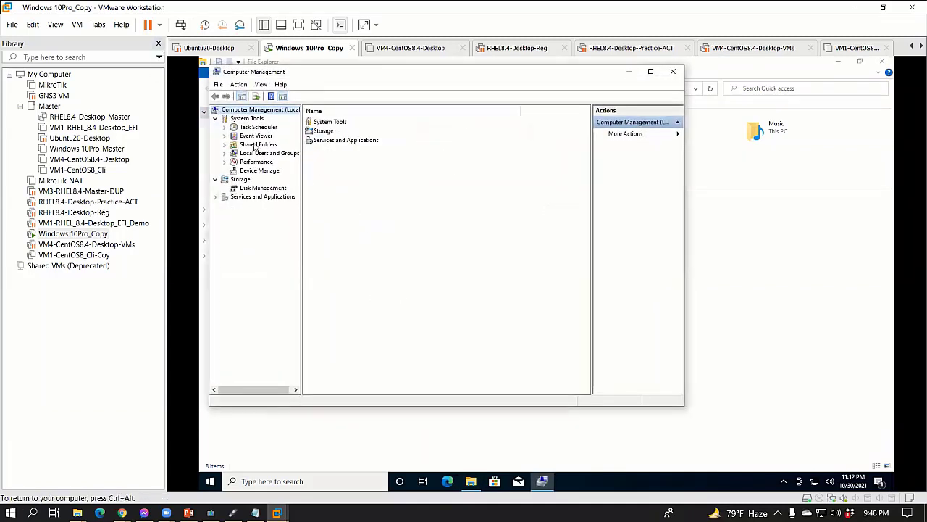
left_click(259, 189)
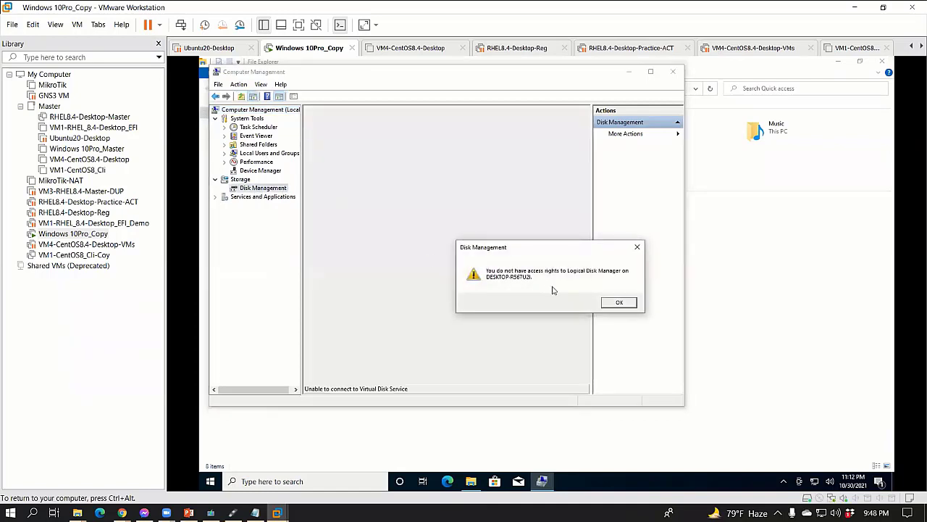
left_click(619, 302)
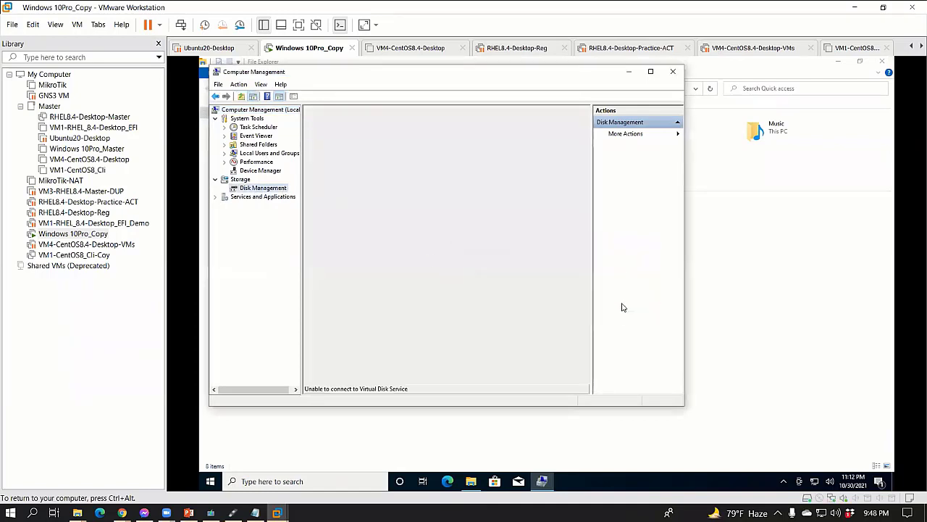
left_click(678, 72)
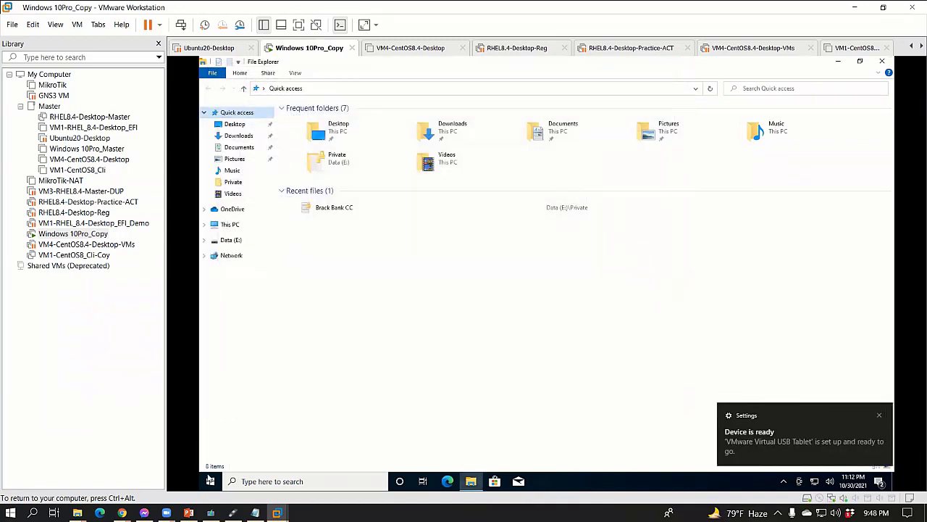
- Sign out of the current Windows account in the virtual machine and sign in as Student
left_click(210, 481)
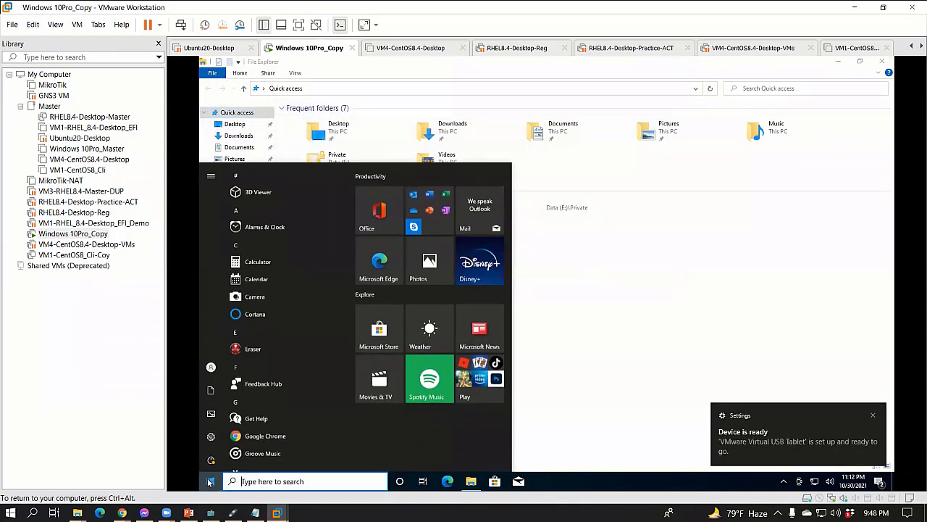
left_click(211, 366)
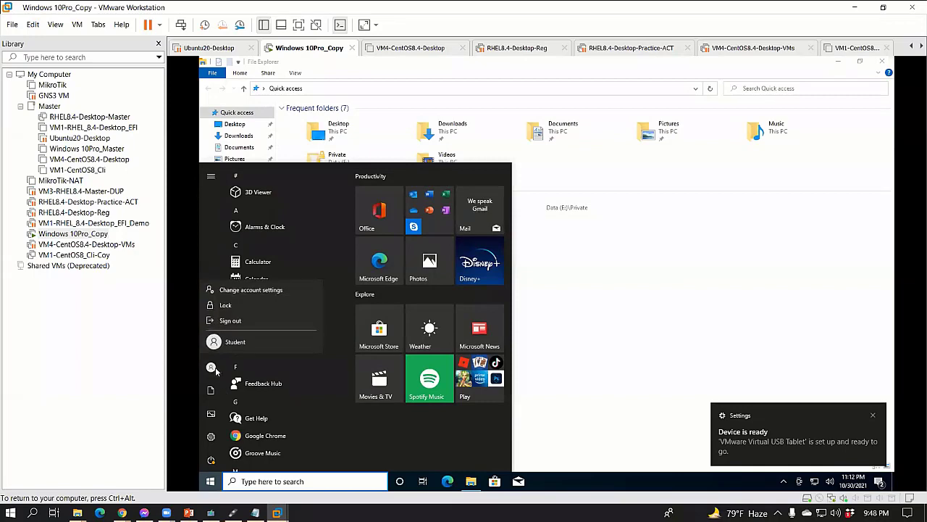
left_click(236, 321)
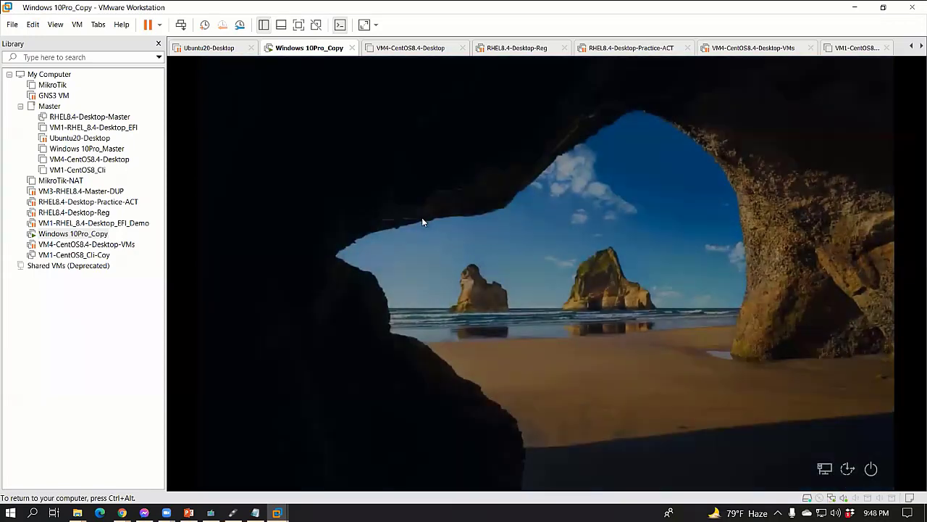
left_click(422, 219)
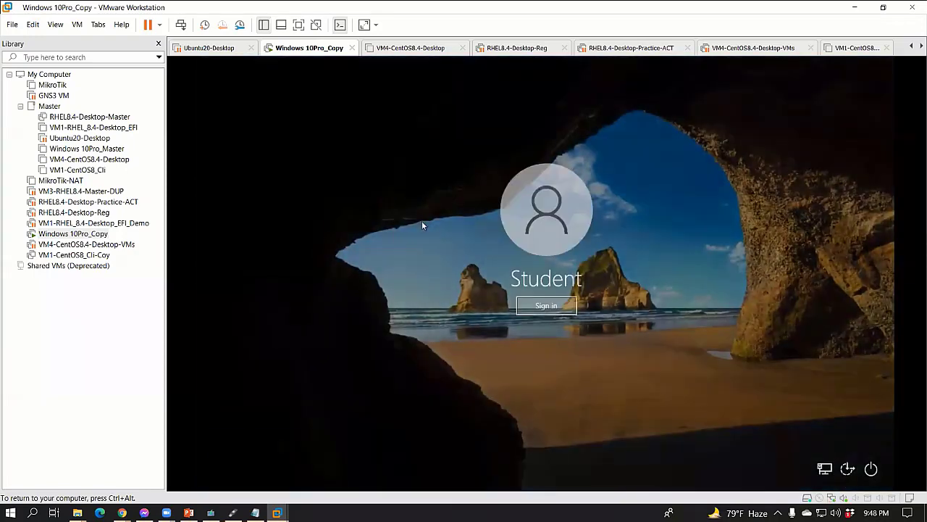
left_click(547, 310)
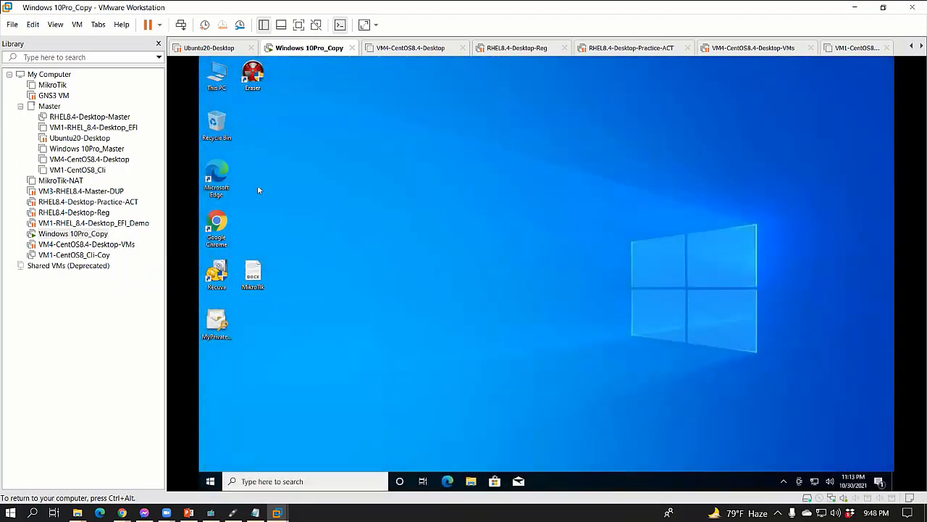
- Open Computer Management for This PC, show Disk Management, and maximize the window
right_click(210, 63)
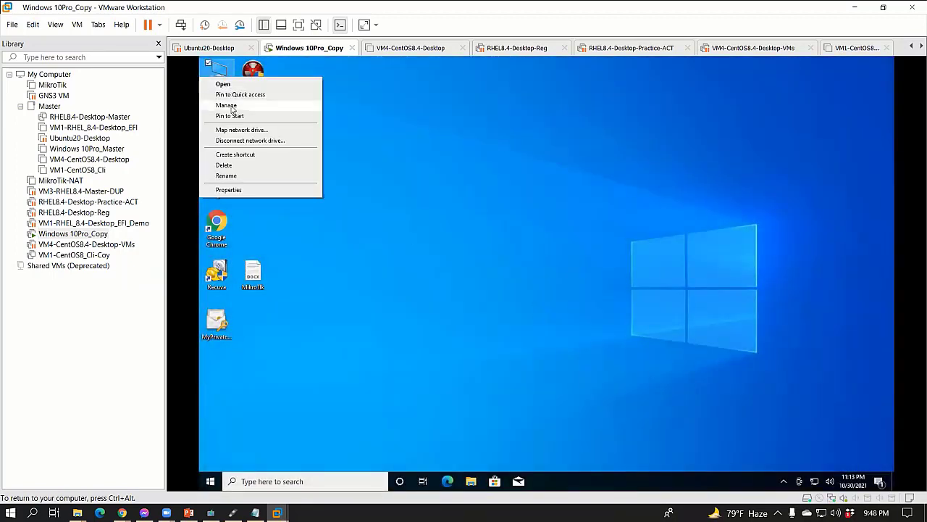
left_click(454, 198)
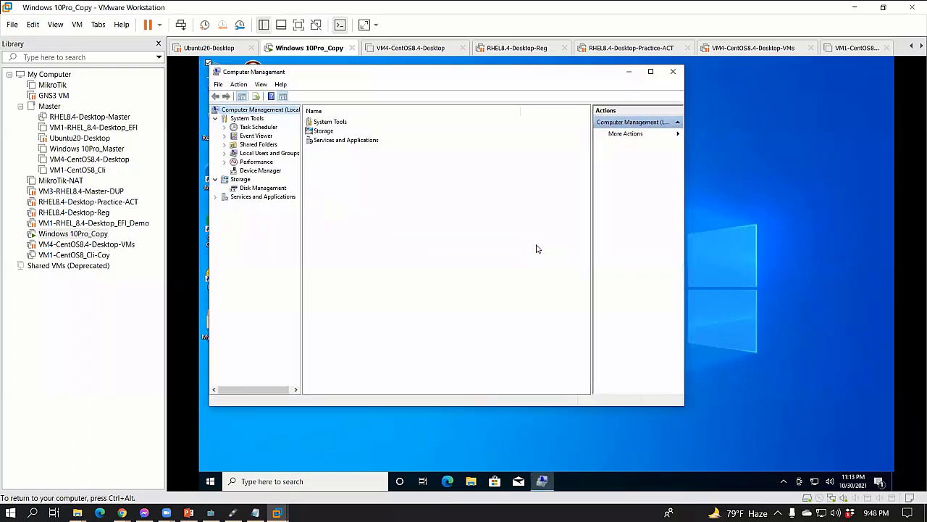
left_click(265, 188)
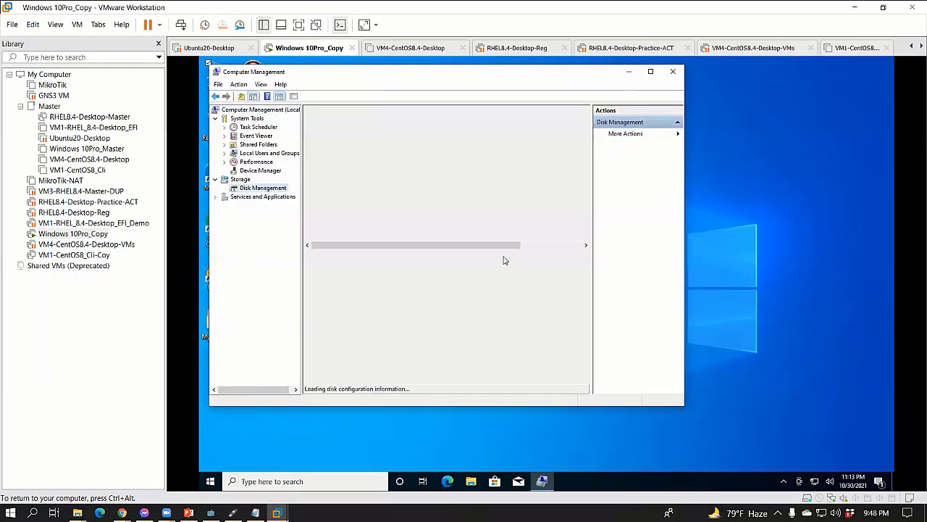
left_click(360, 287)
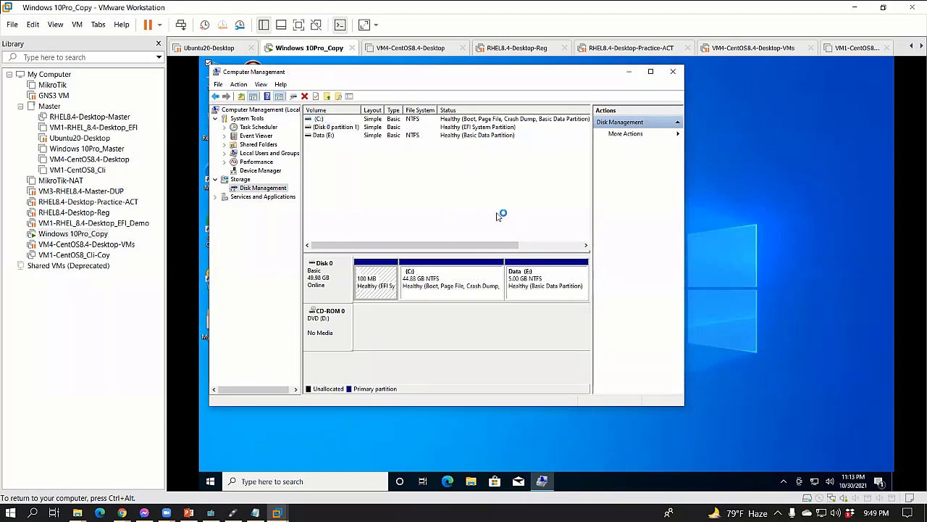
left_click(650, 72)
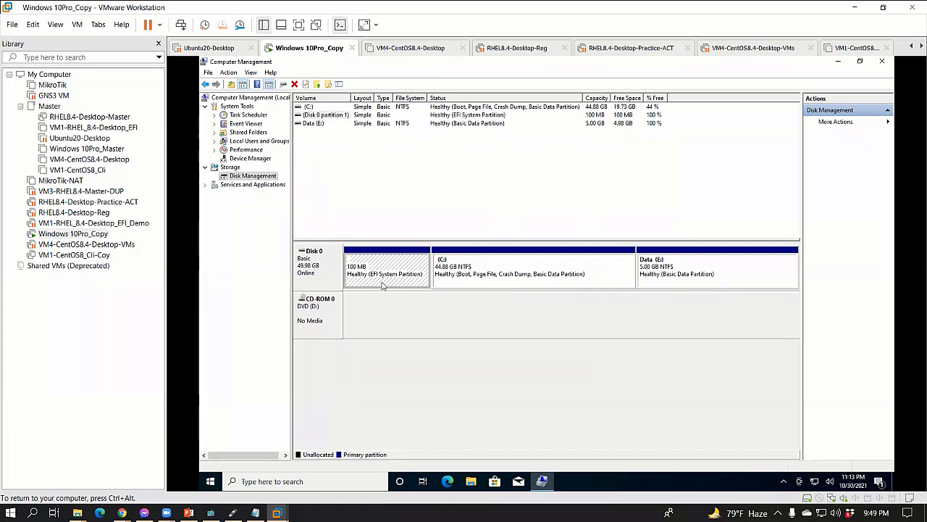
- Switch to Rufus and set the partition scheme to GPT
left_click(233, 512)
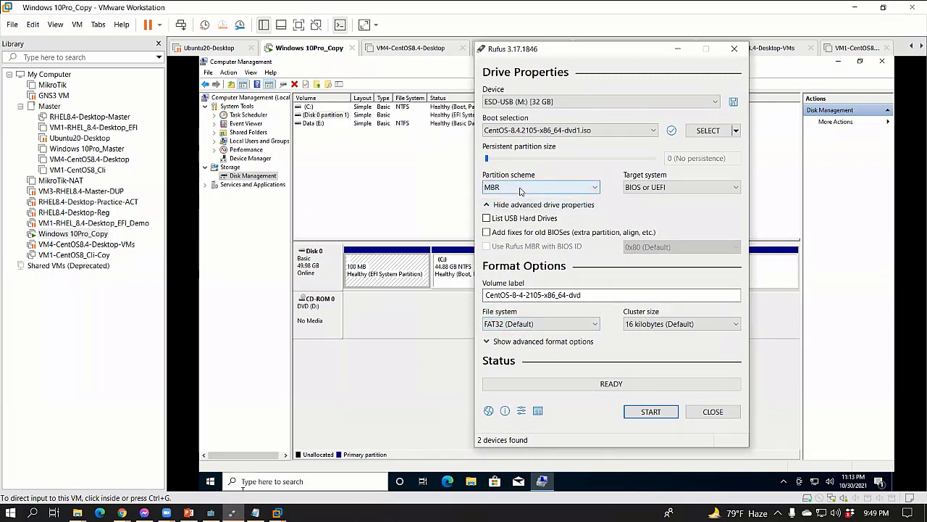
left_click(520, 190)
left_click(518, 206)
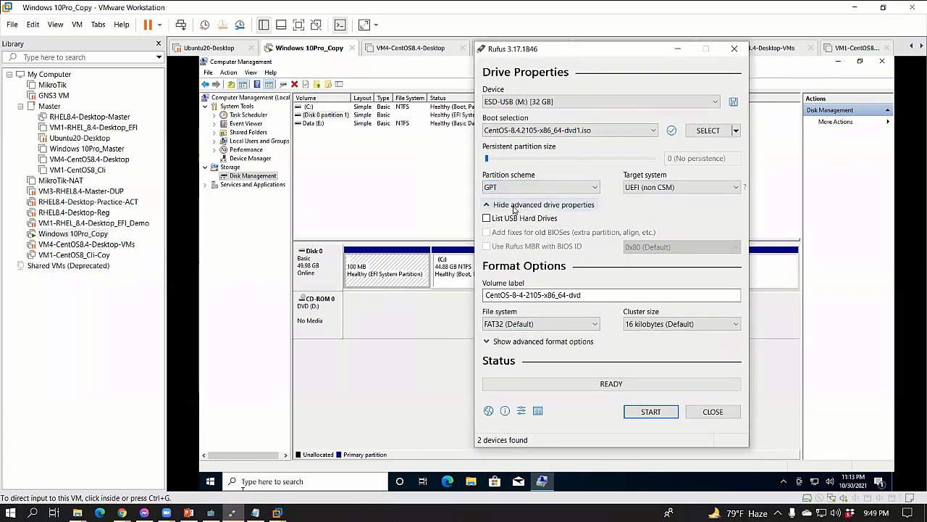
- Switch the Rufus file system to NTFS and back to FAT32 (Default), then close Rufus to return to Disk Management
left_click(537, 325)
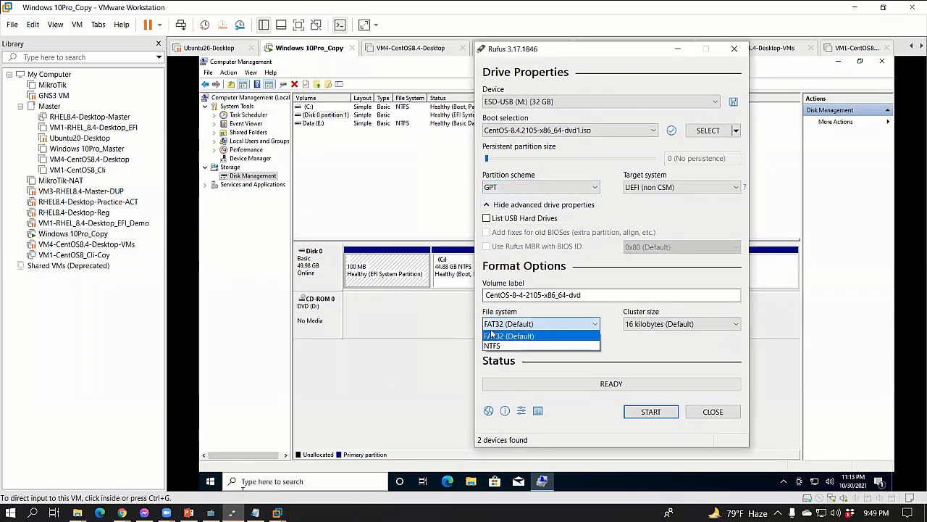
left_click(505, 347)
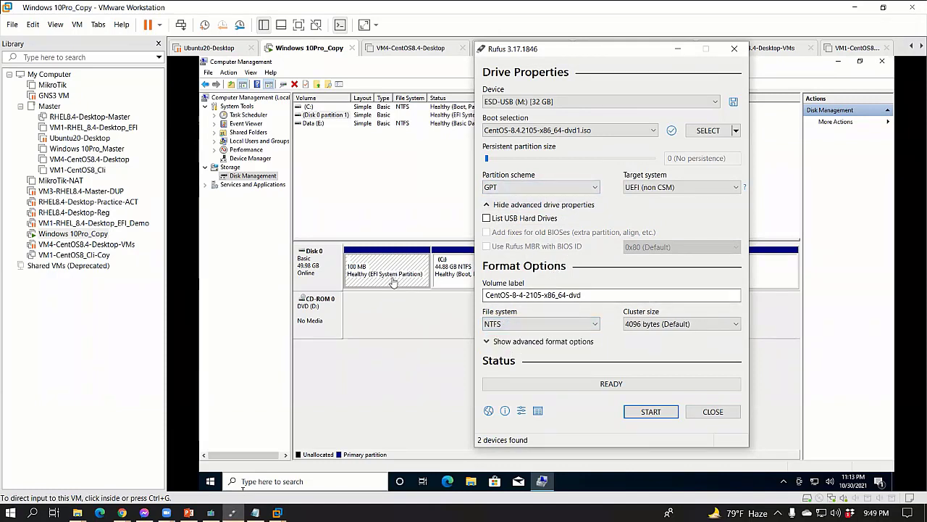
left_click(548, 323)
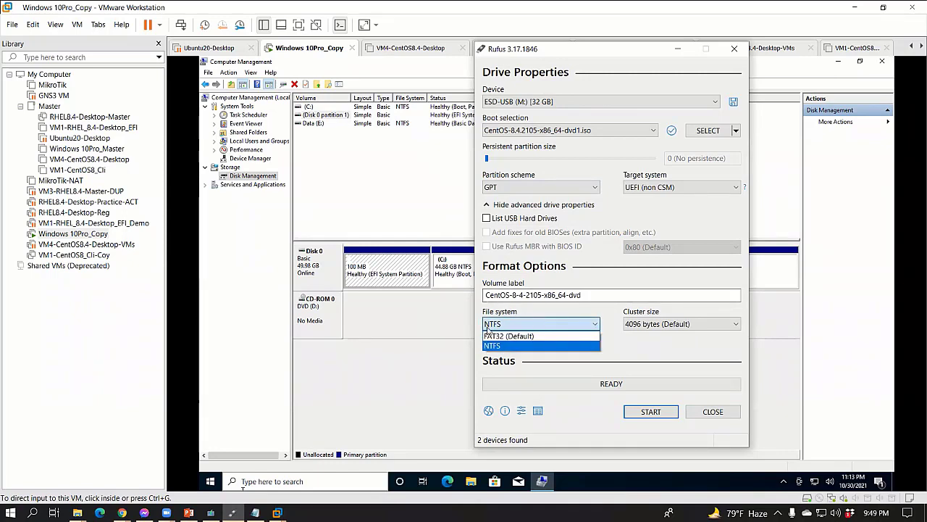
left_click(507, 335)
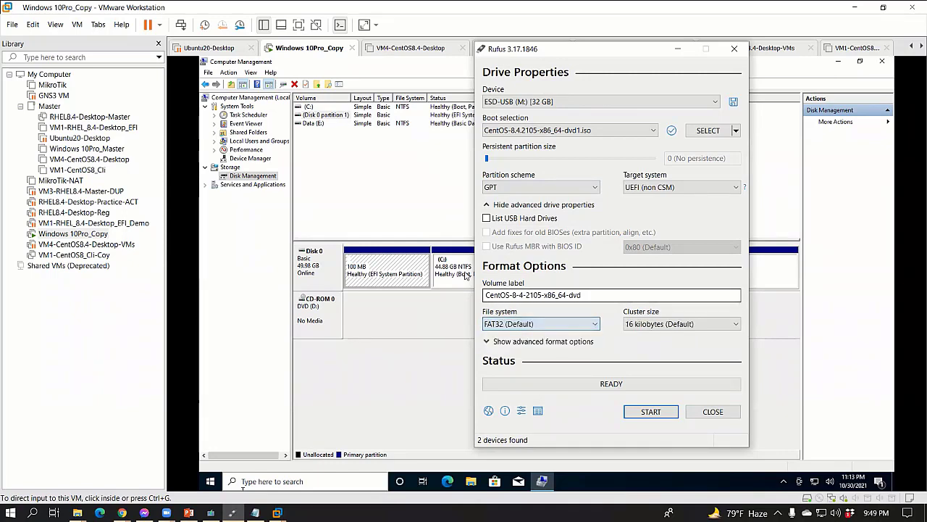
left_click(712, 411)
left_click(397, 308)
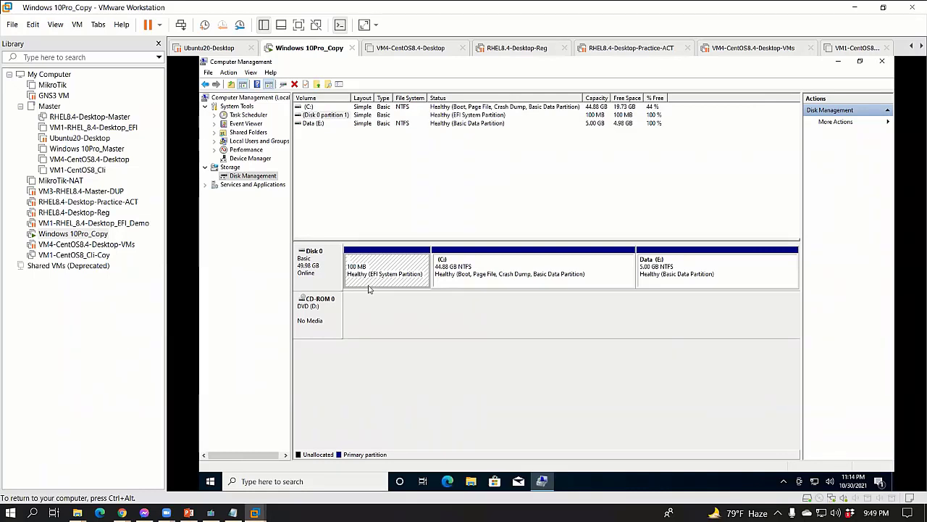
- Check the options available for the EFI System Partition, and view Disk 0's partition style in its volume properties
right_click(374, 272)
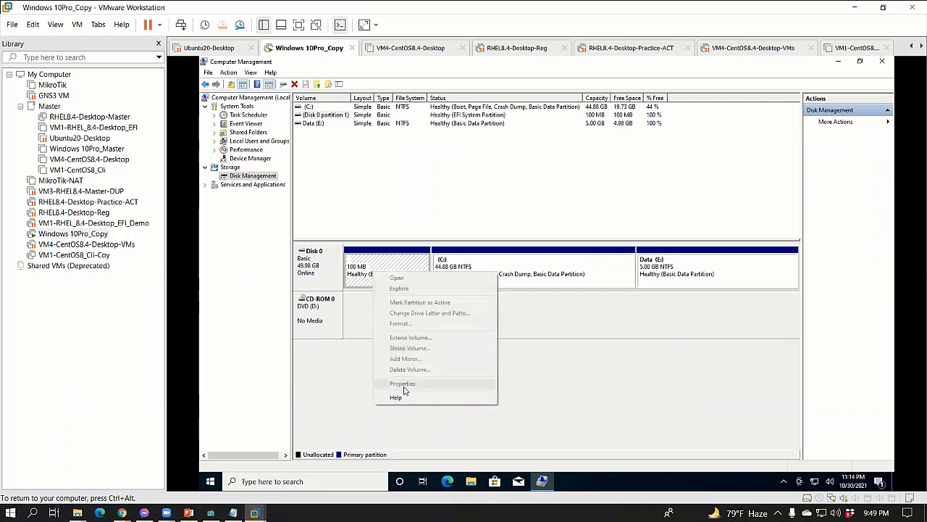
left_click(309, 268)
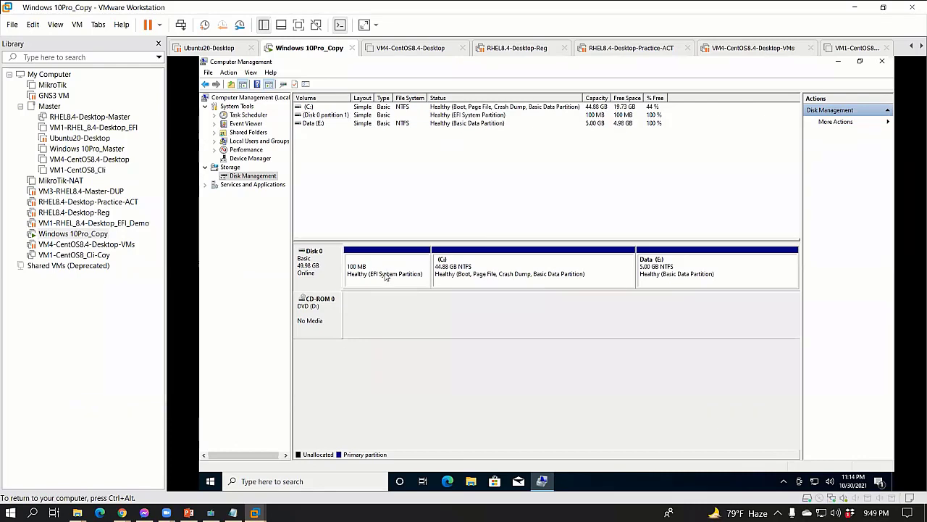
right_click(322, 285)
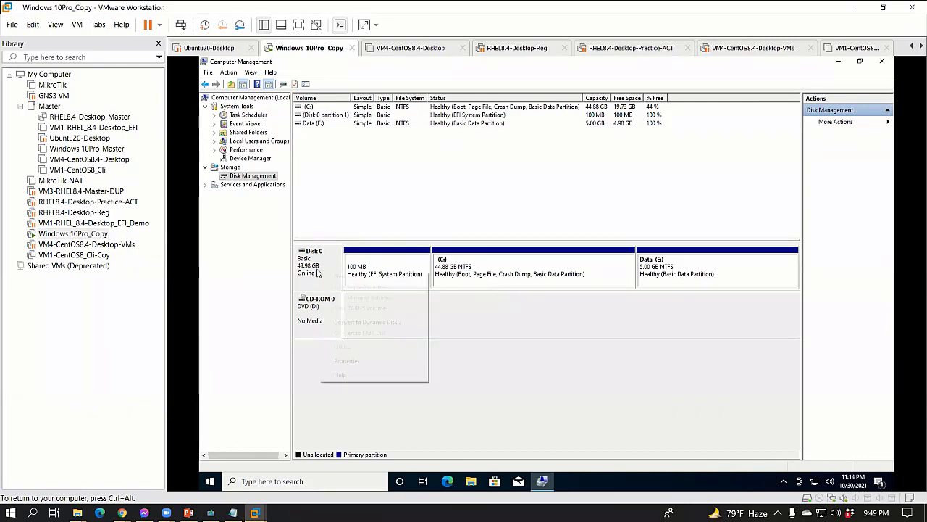
left_click(348, 367)
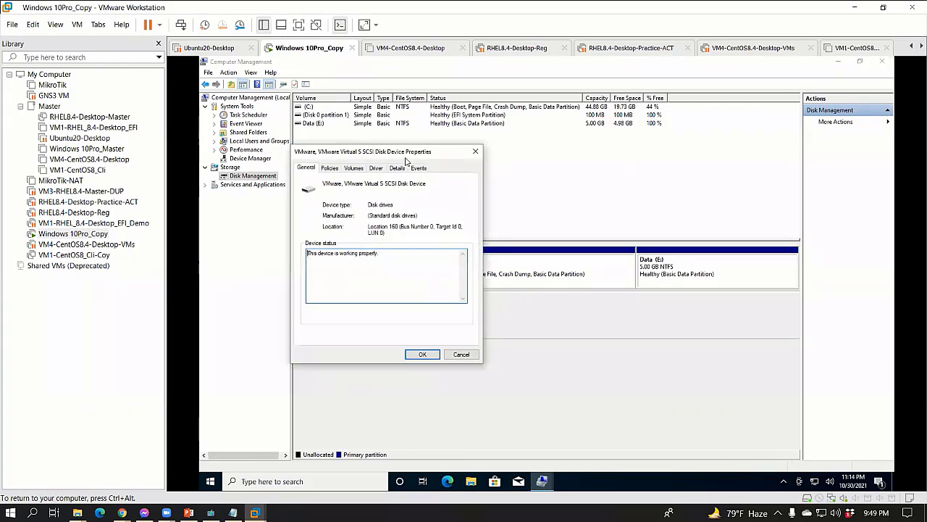
left_click(362, 170)
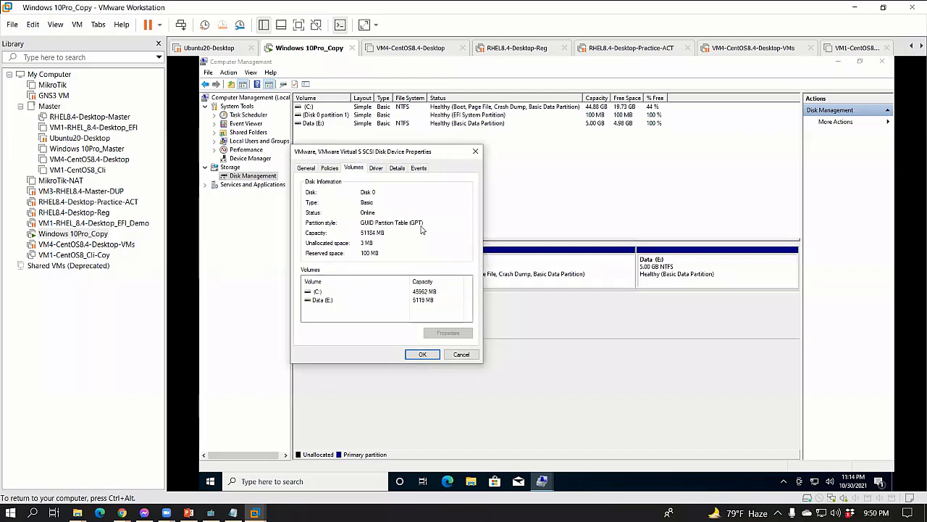
left_click(458, 355)
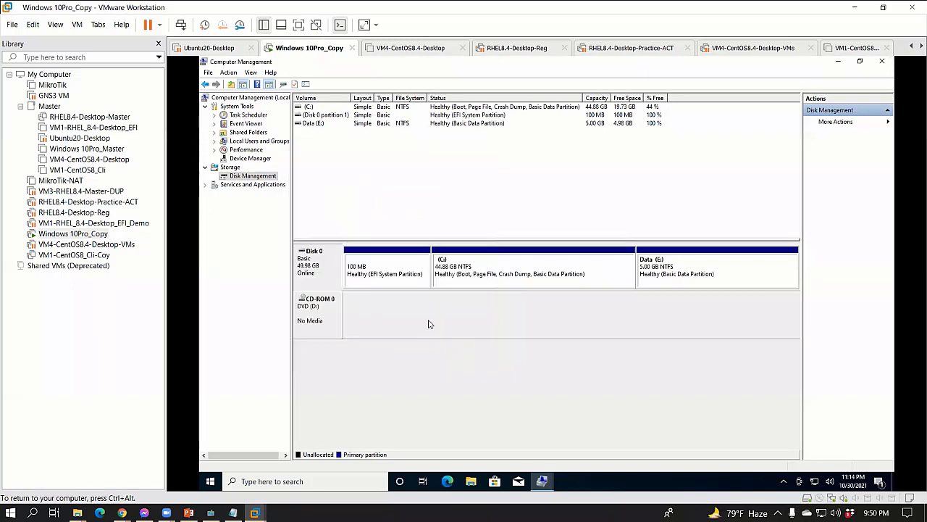
- Examine the EFI System Partition, the C: partition, and the Data (E:) partition on Disk 0 in turn
left_click(376, 271)
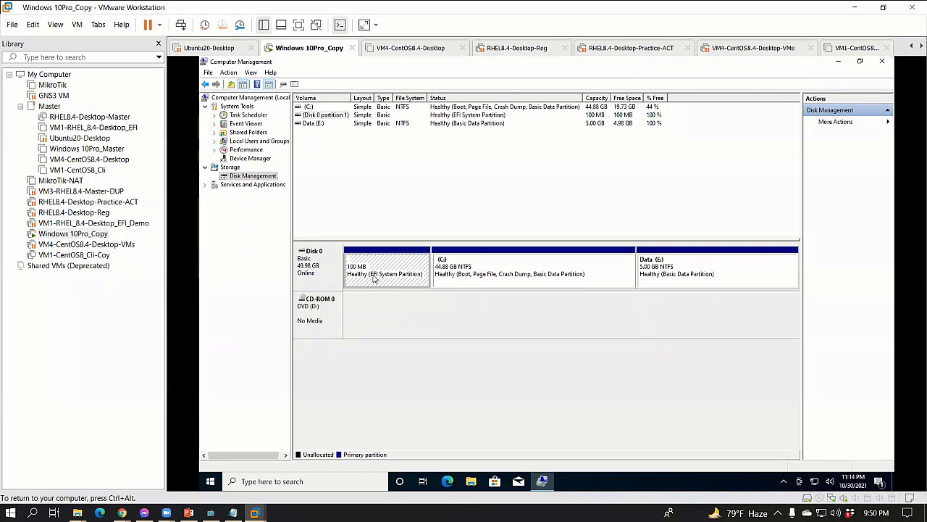
left_click(490, 272)
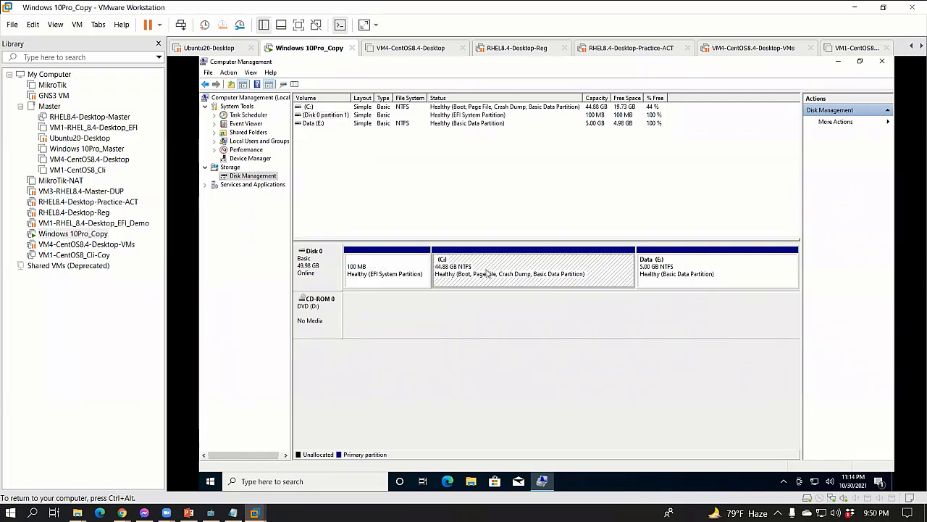
left_click(670, 274)
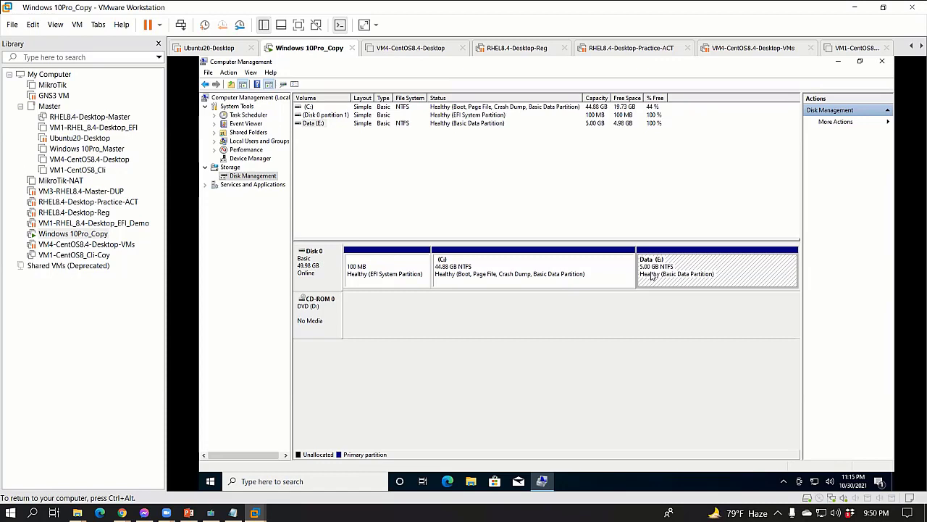
- View the C: partition's file system in its properties, then check the Windows 10 Setup media creation progress
left_click(576, 257)
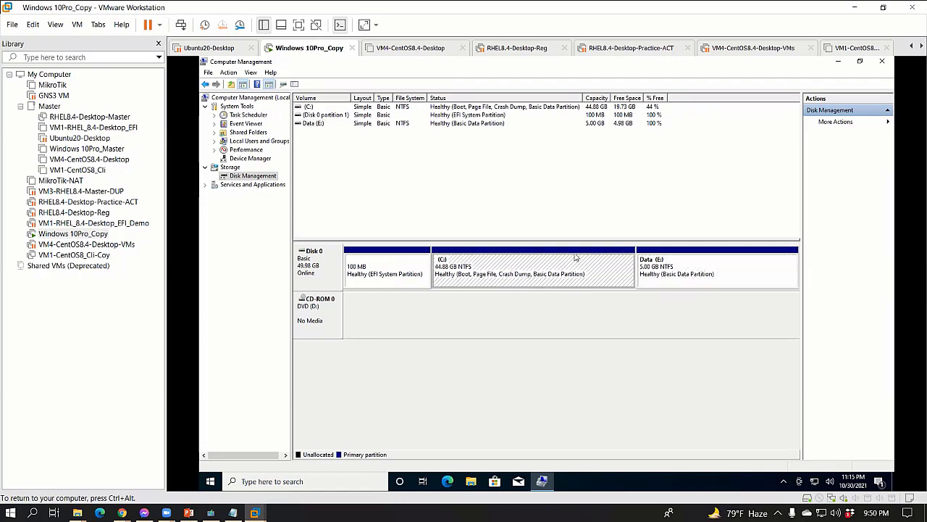
right_click(474, 280)
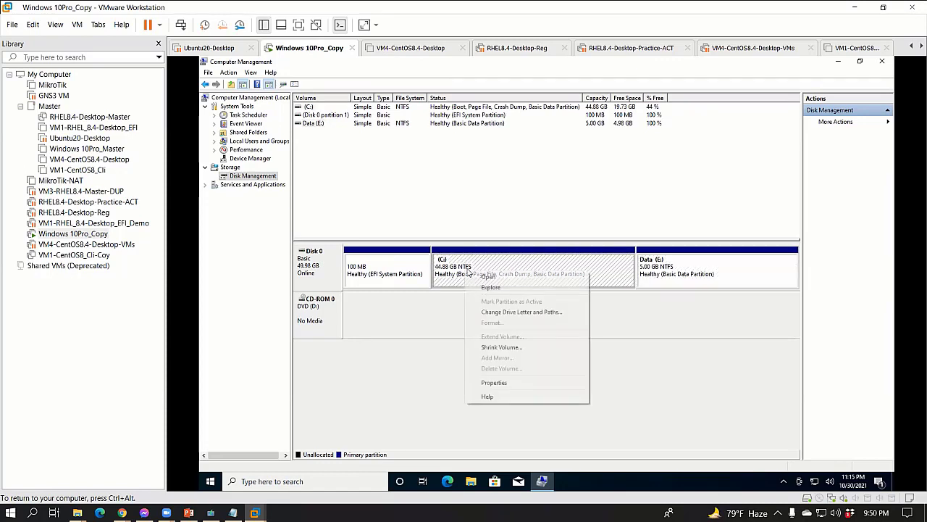
left_click(495, 382)
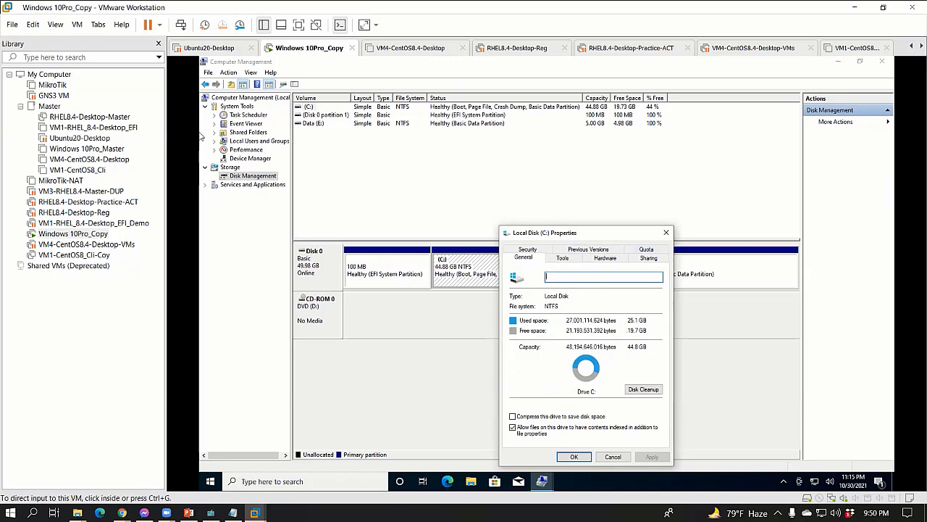
left_click(666, 232)
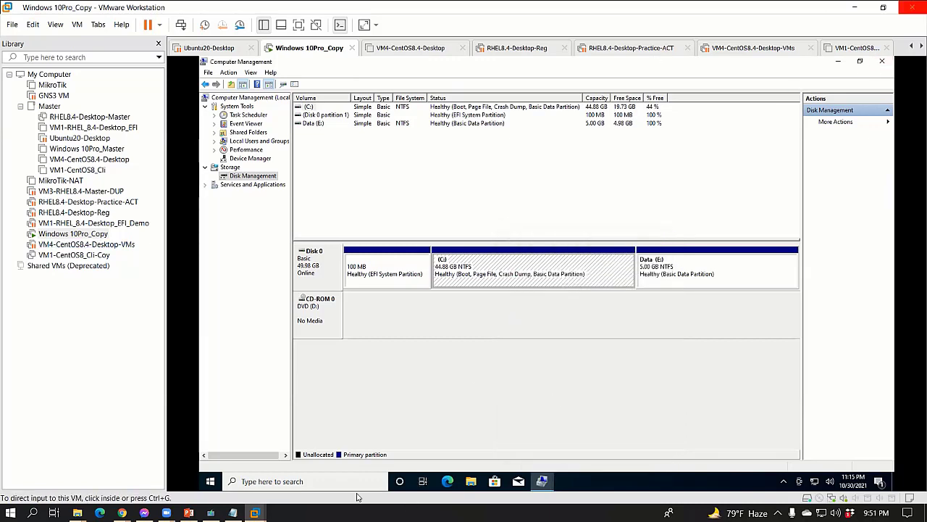
left_click(211, 512)
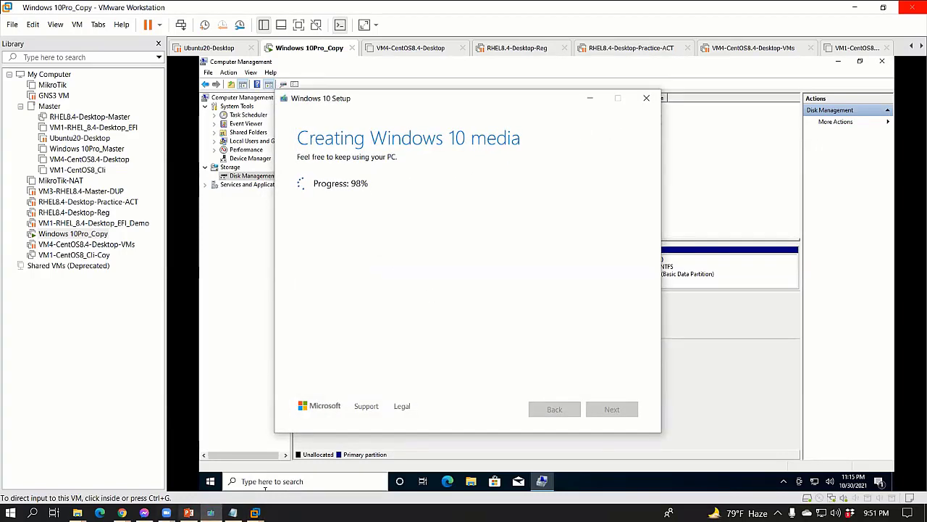
- Open the "IT Essentials with 50 Labs Final - Batch 2" PDF from Job Placement Training > IT Essentials at the Windows System Section lessons
left_click(77, 512)
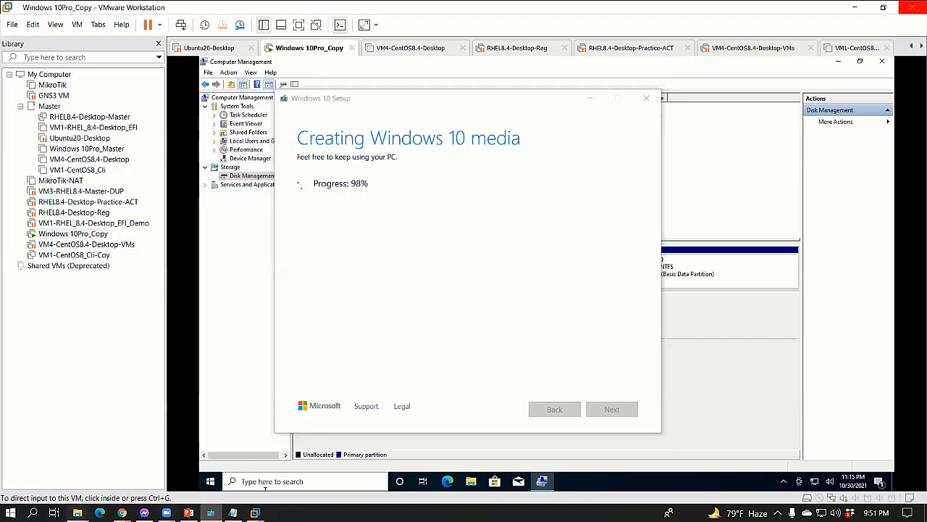
left_click(79, 460)
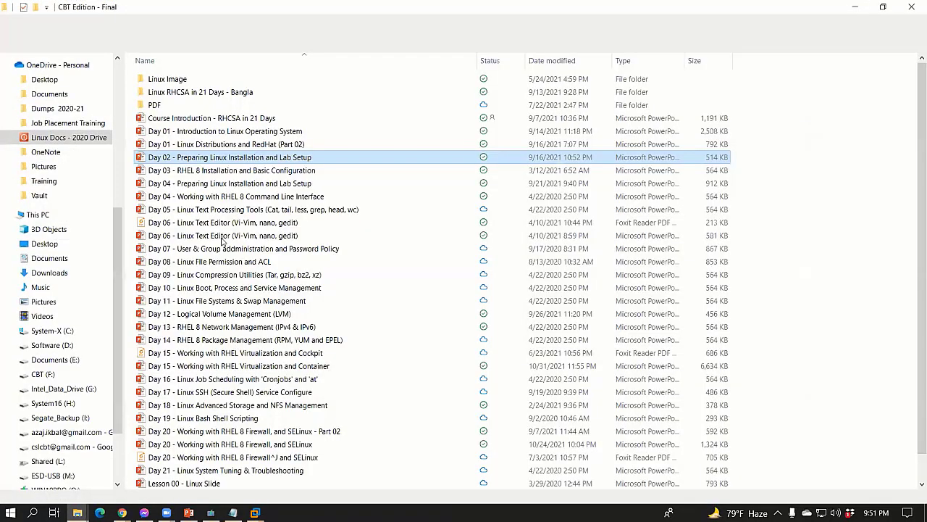
key("alt+Left")
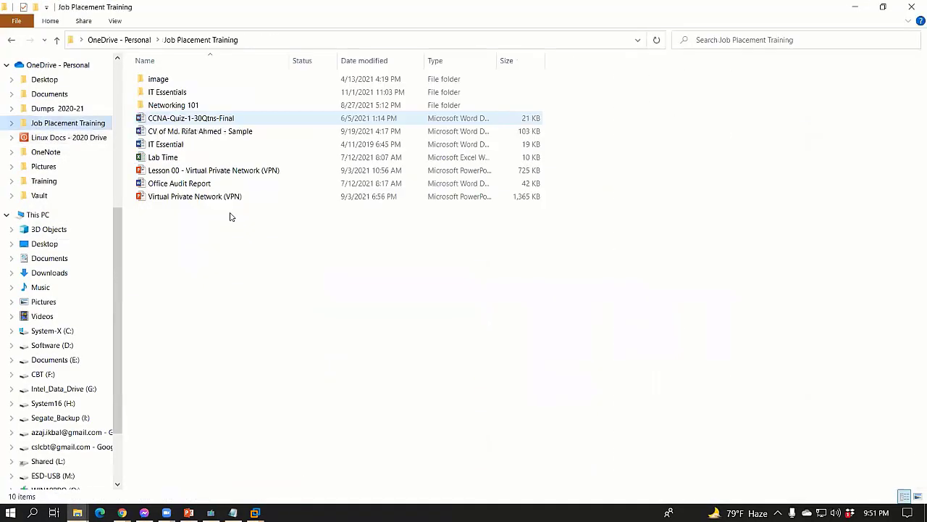
type("it")
key("Return")
key("g")
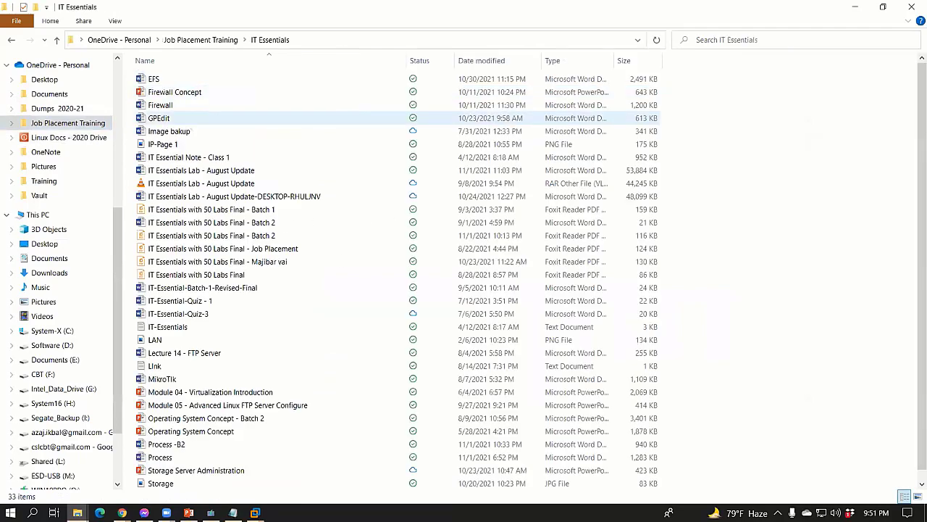
double_click(515, 237)
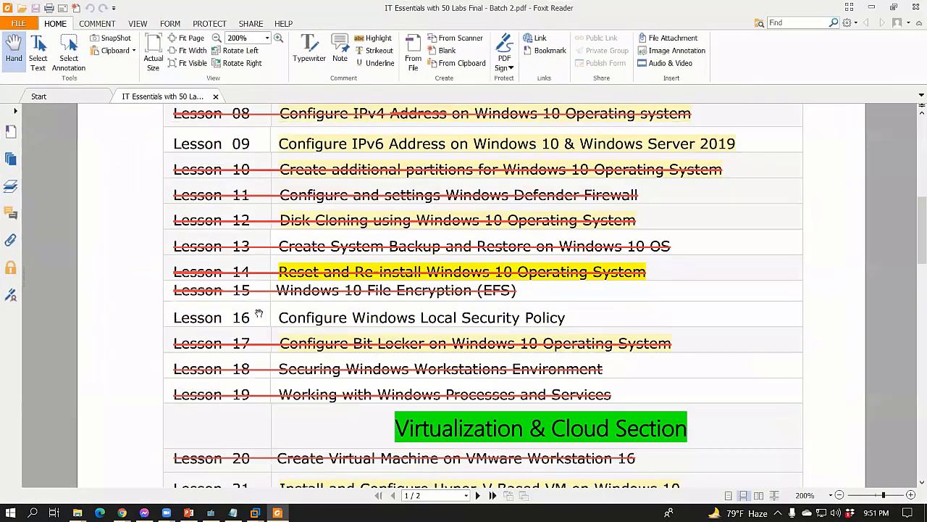
scroll(372, 310, "up", 4)
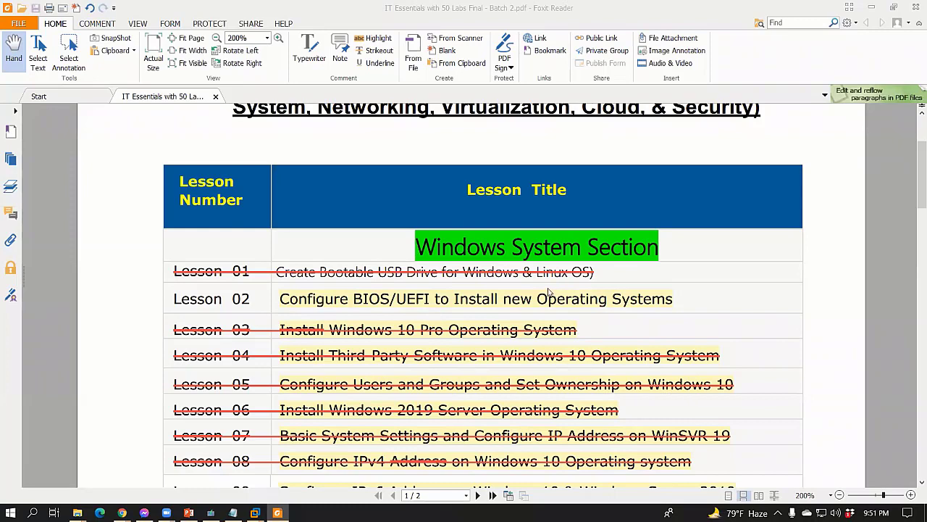
- Finish the Windows 10 Setup media creation and go up to This PC from the Zimbra Mail Server folder window
left_click(210, 513)
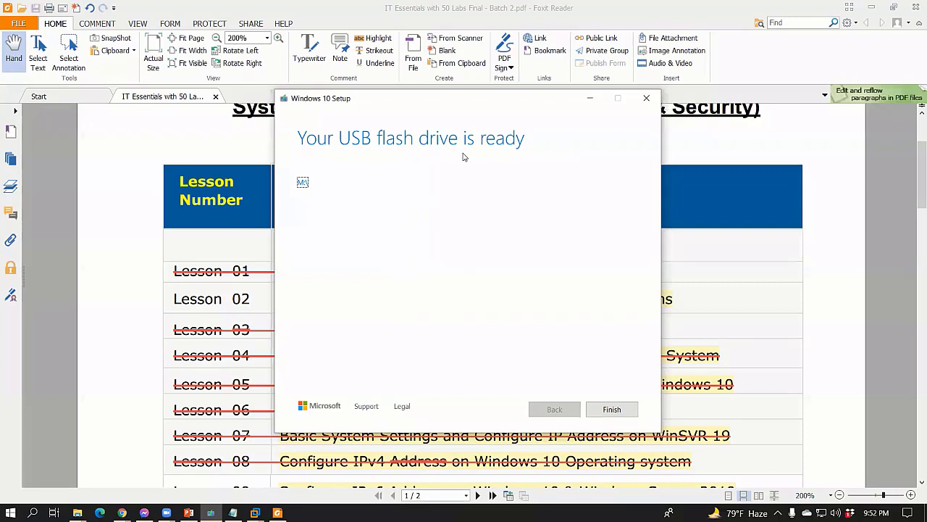
left_click(615, 408)
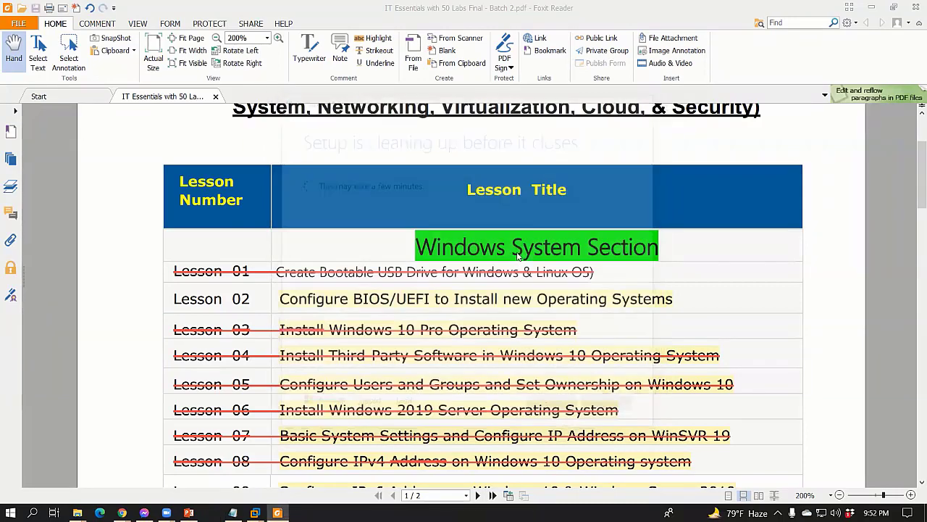
mouse_move(77, 512)
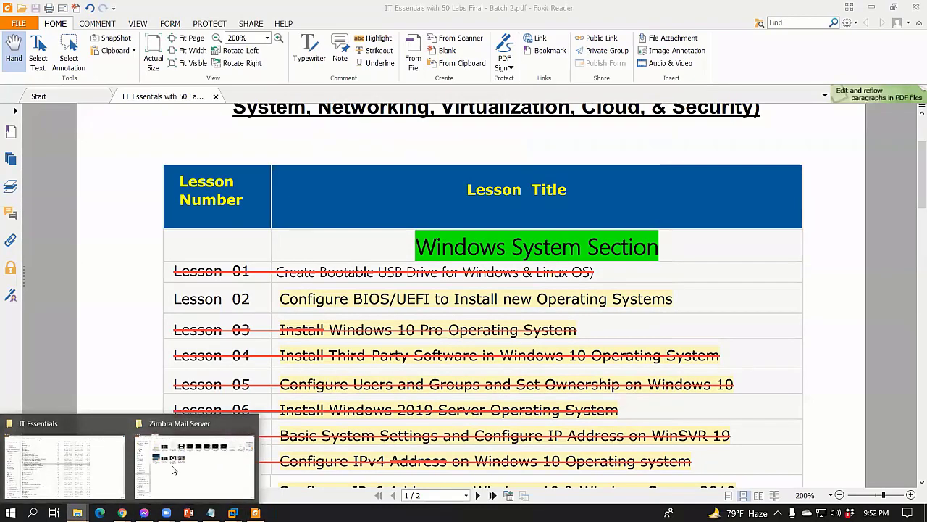
left_click(194, 463)
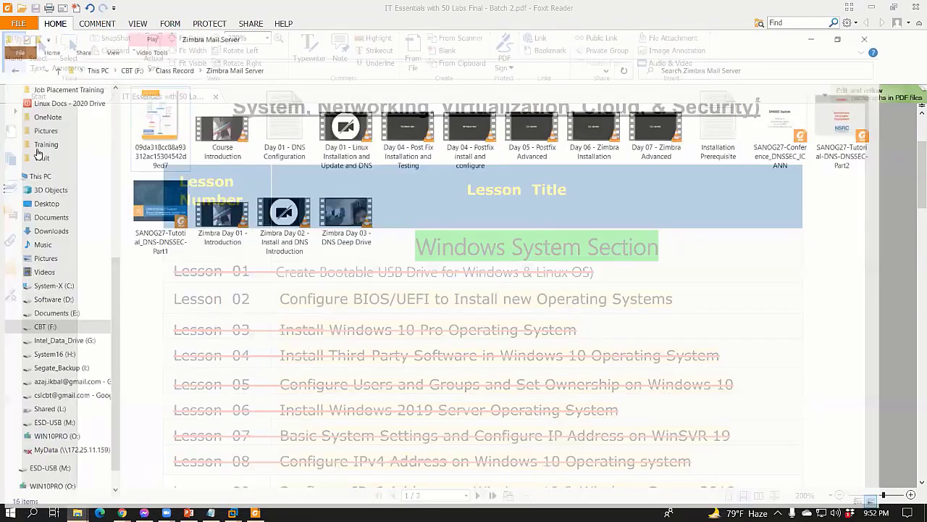
key("alt+Up")
key("alt+Up")
key("alt+Up")
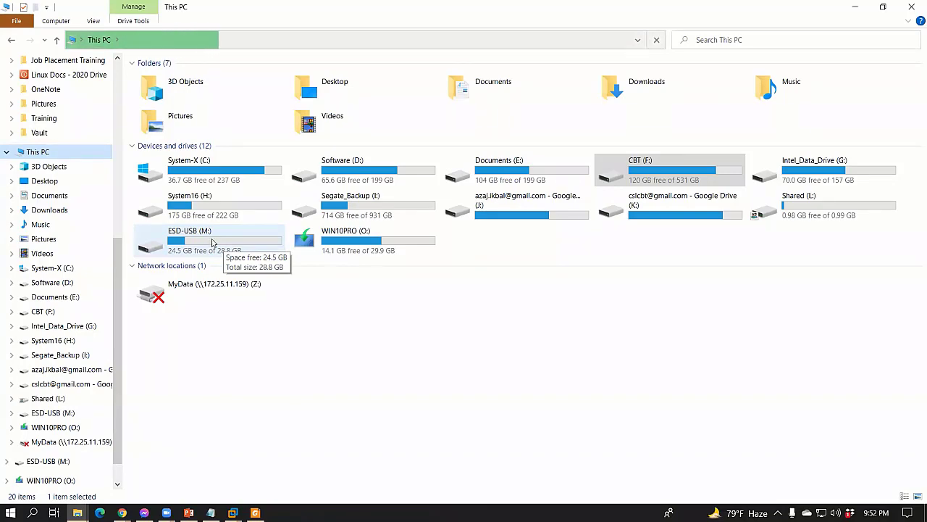
- Check the file system of the ESD-USB (M:) drive in its properties
left_click(214, 246)
right_click(214, 247)
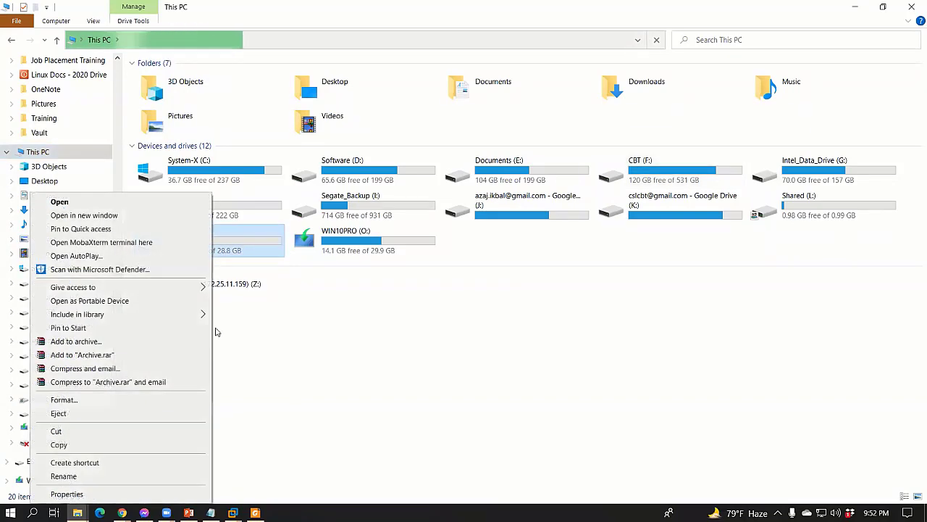
left_click(134, 493)
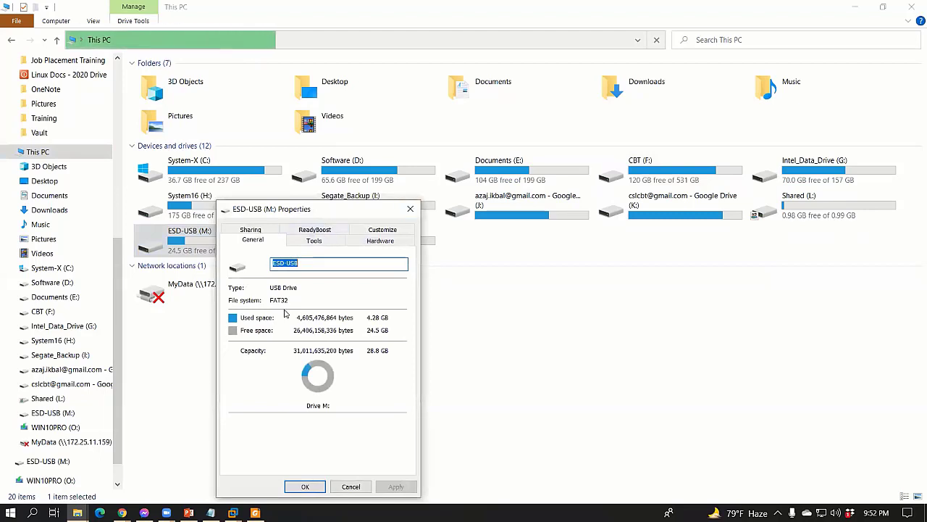
left_click(410, 209)
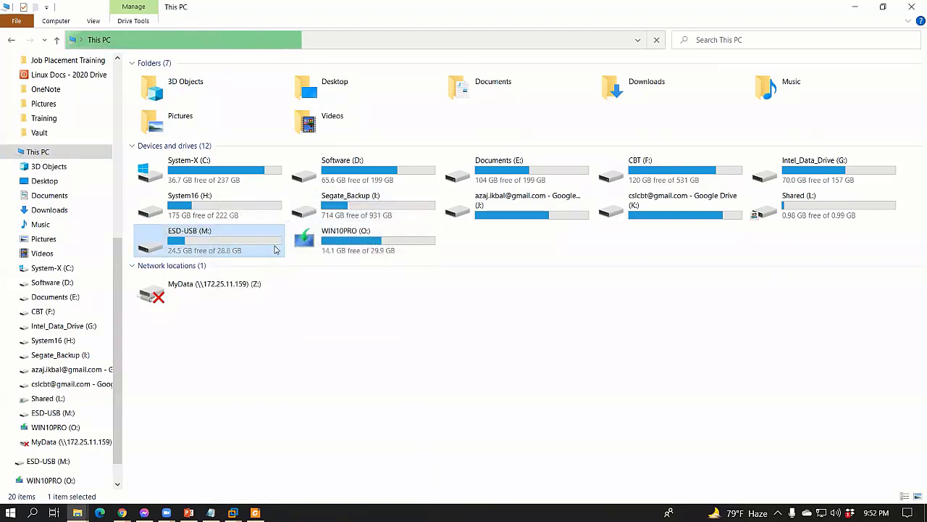
- Examine the boot and setup files on the ESD-USB (M:) drive, then return to the lesson list PDF
key("Return")
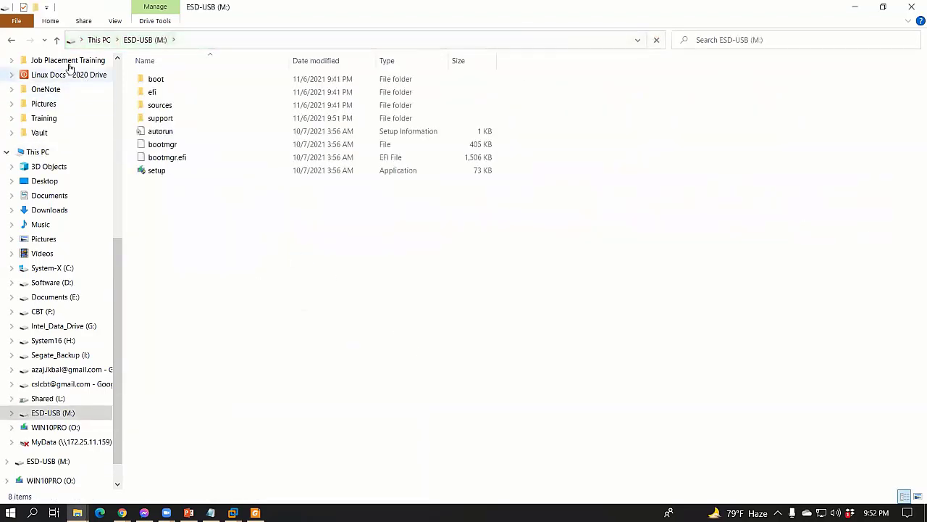
left_click(55, 41)
double_click(195, 238)
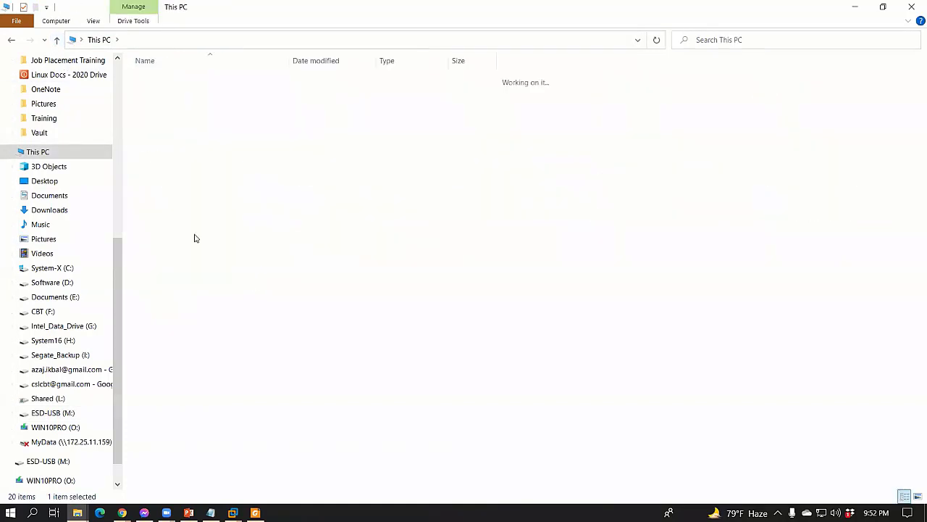
left_click(390, 162)
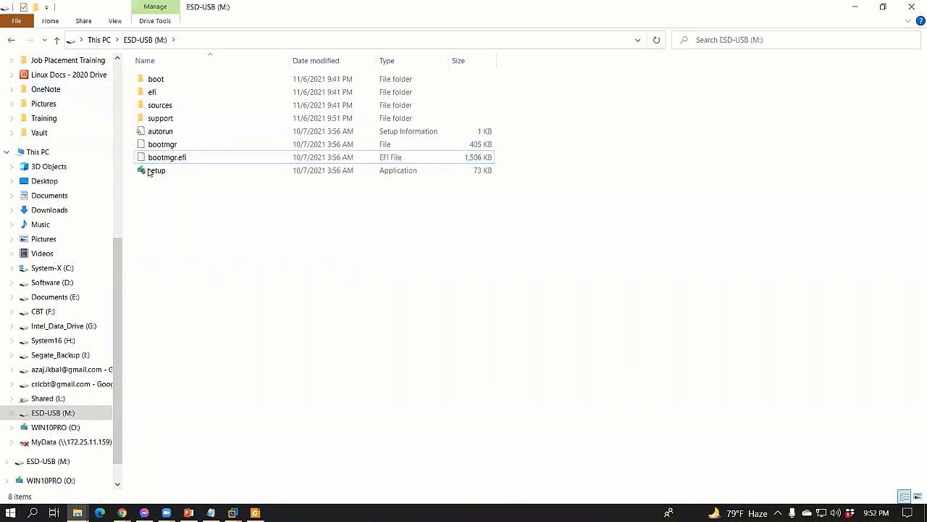
left_click(57, 40)
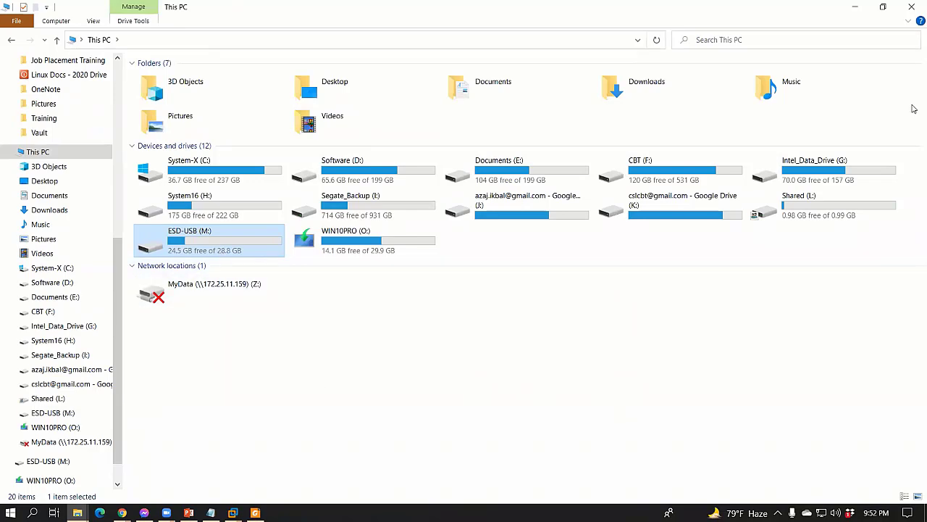
key("alt+Tab")
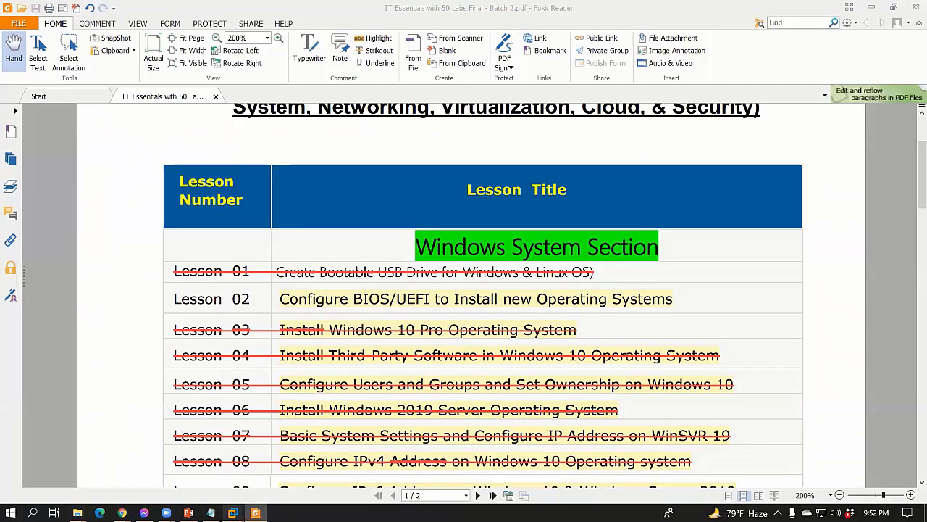
- Search Windows for AnyDesk and launch it
mouse_move(232, 513)
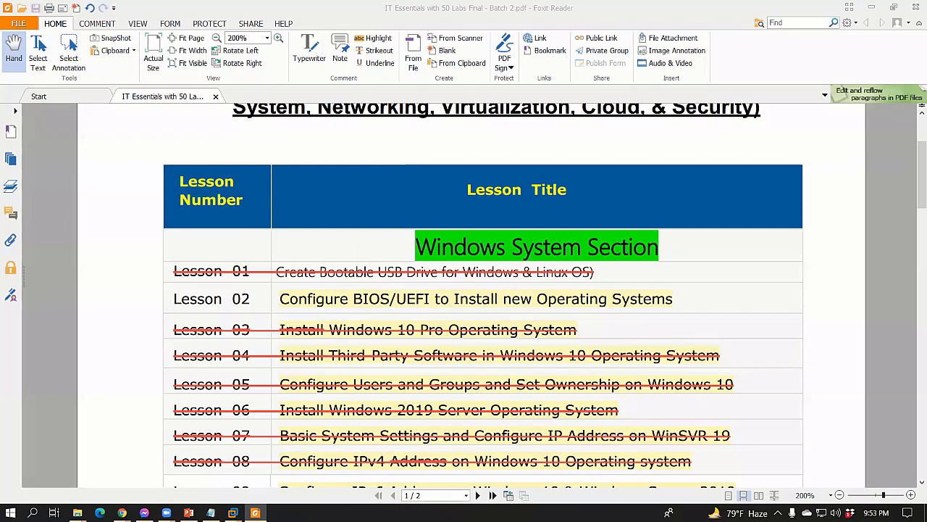
left_click(33, 512)
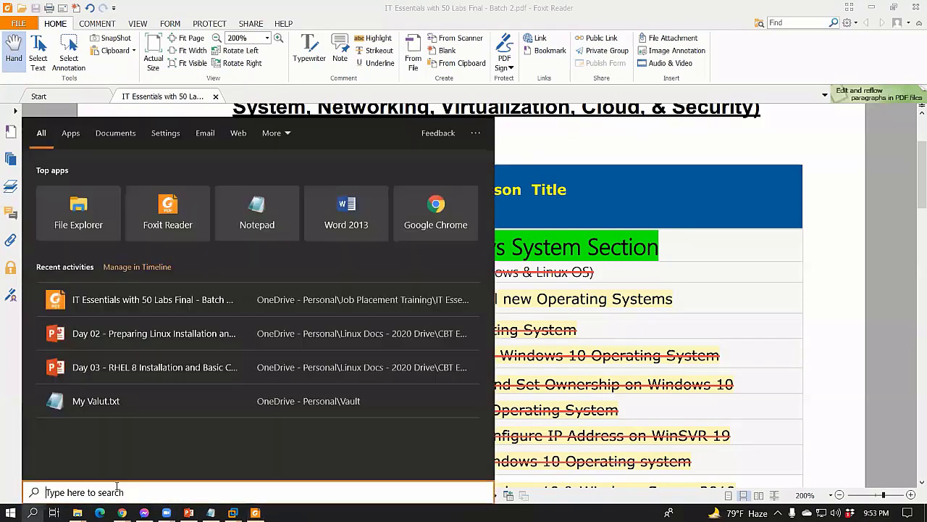
type("any")
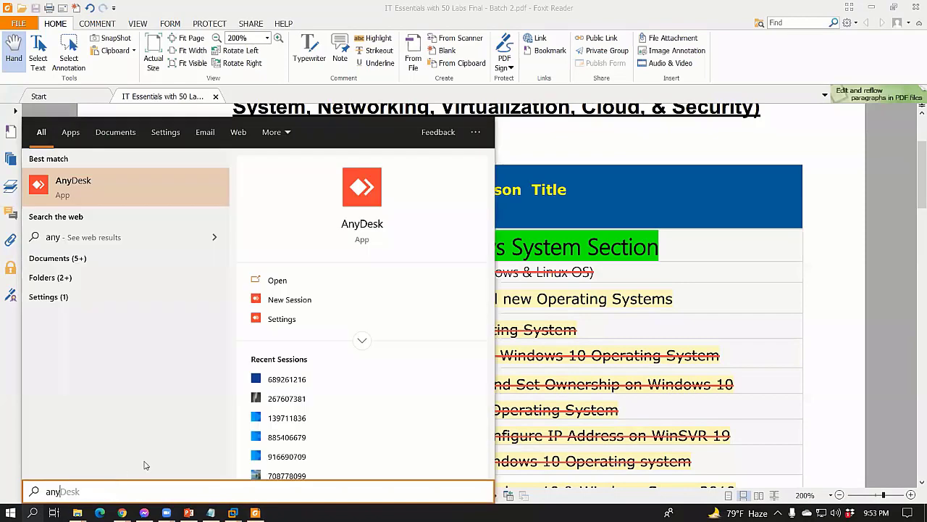
key("Return")
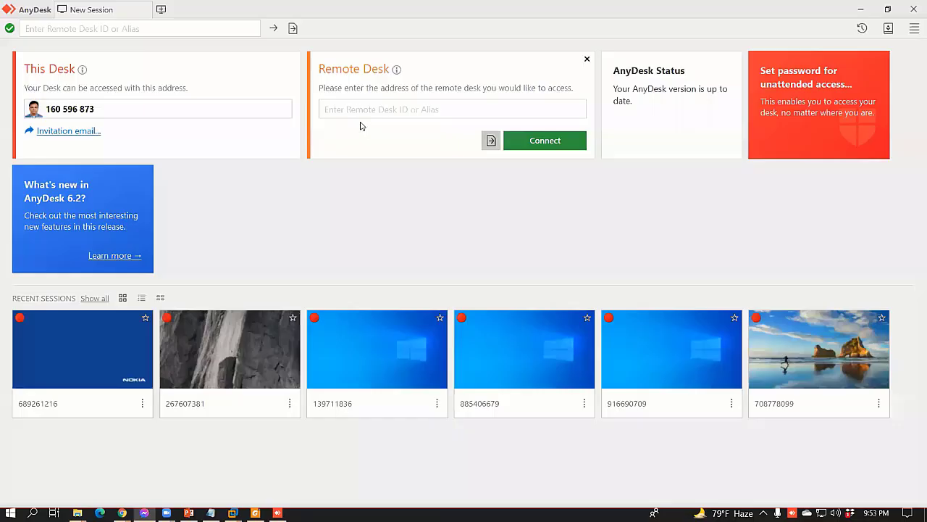
- Connect to the remote computer by its remote desk ID and minimize the AnyDesk session window on its desktop
left_click(358, 106)
type("767913831")
key("Return")
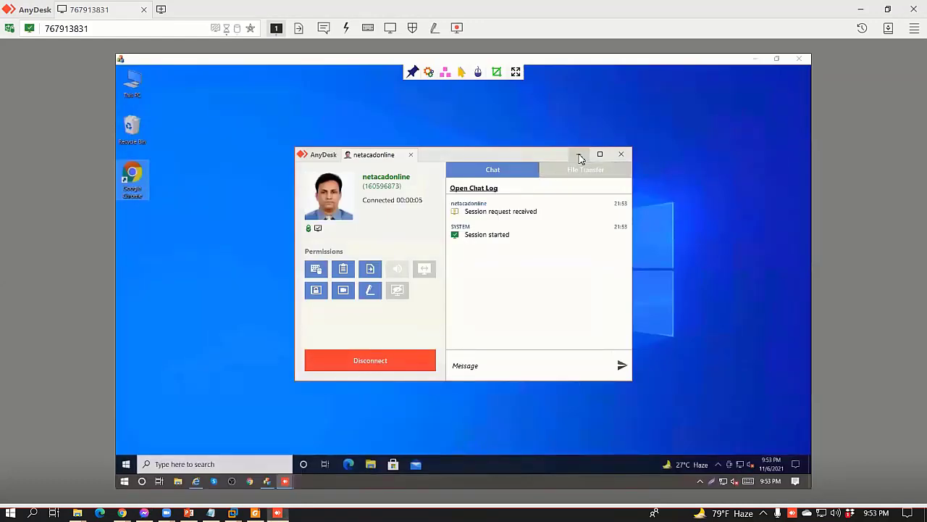
left_click(579, 155)
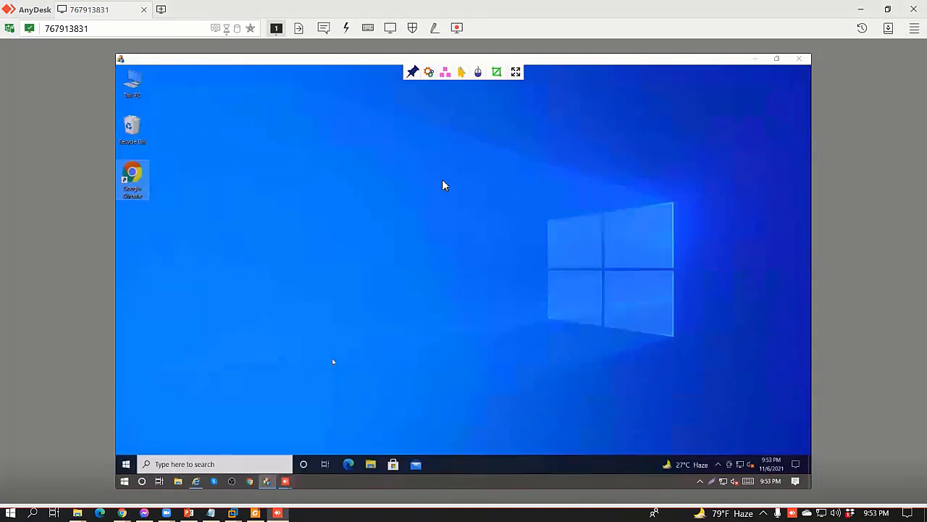
left_click(453, 231)
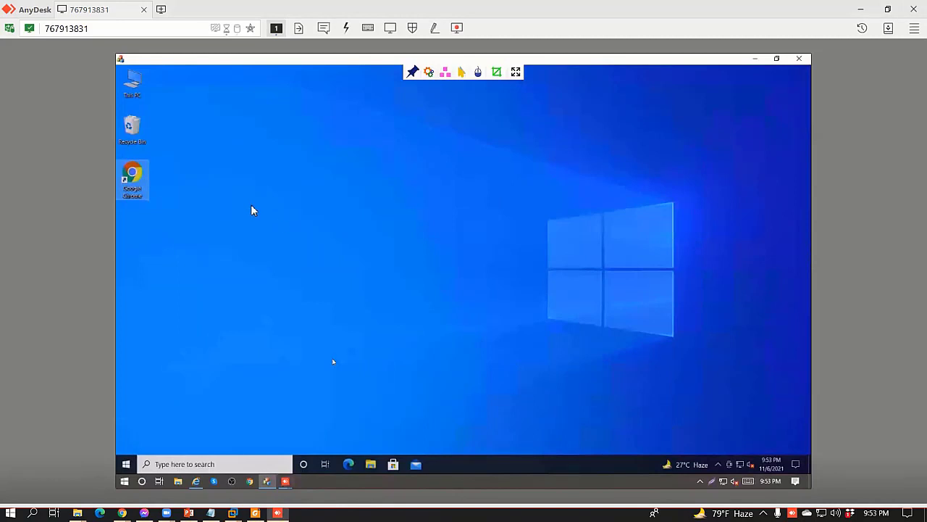